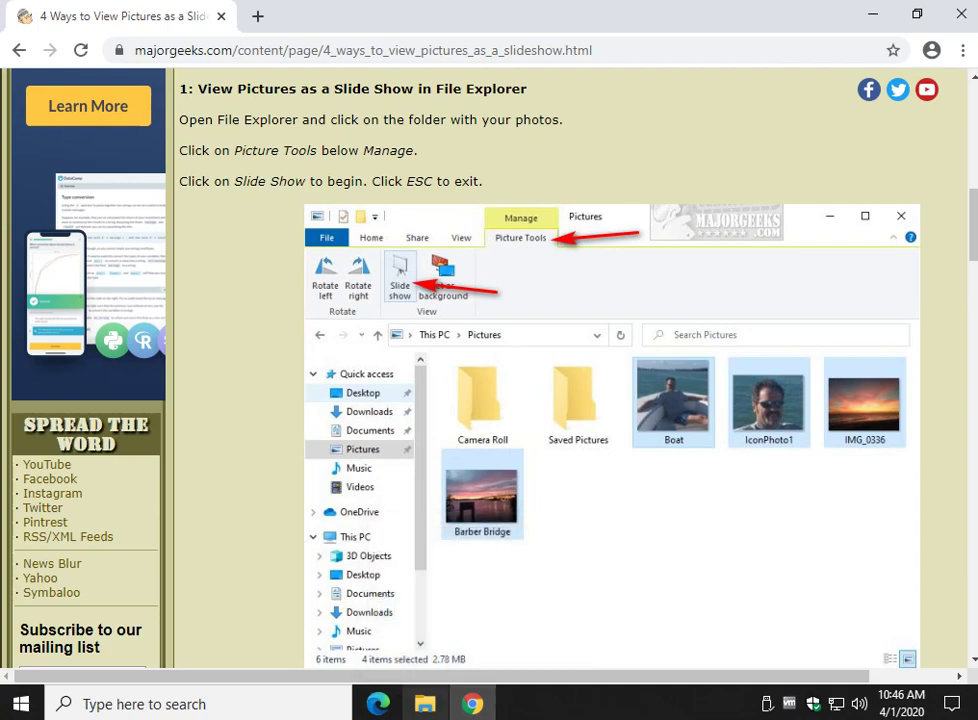
Open File Explorer from the Windows System programs and go to the Pictures folder.
key("super")
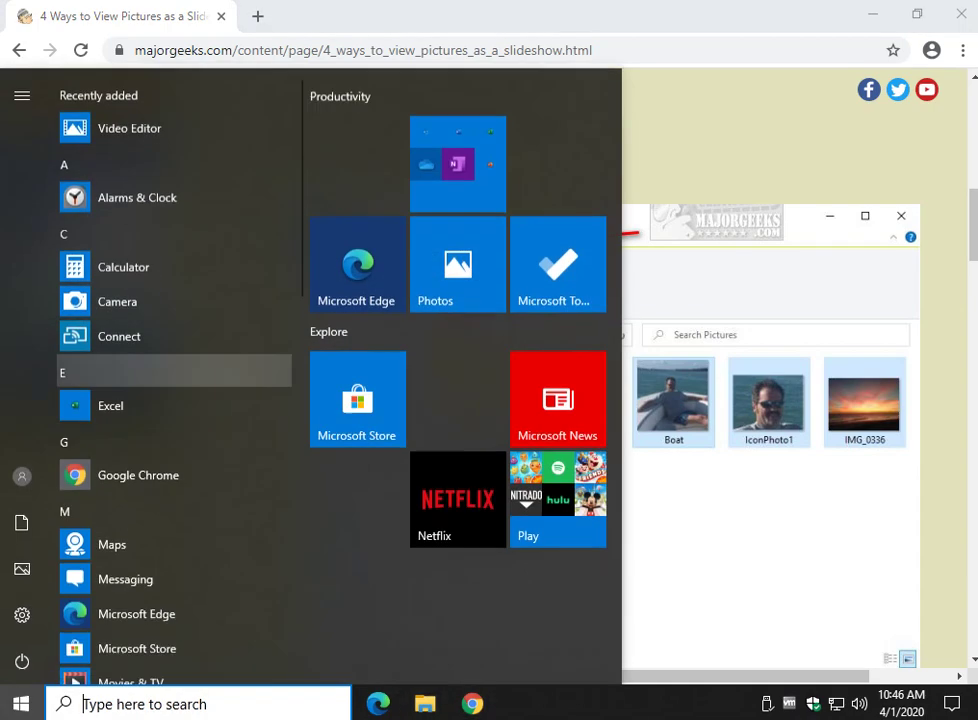
scroll(175, 390, "down", 10)
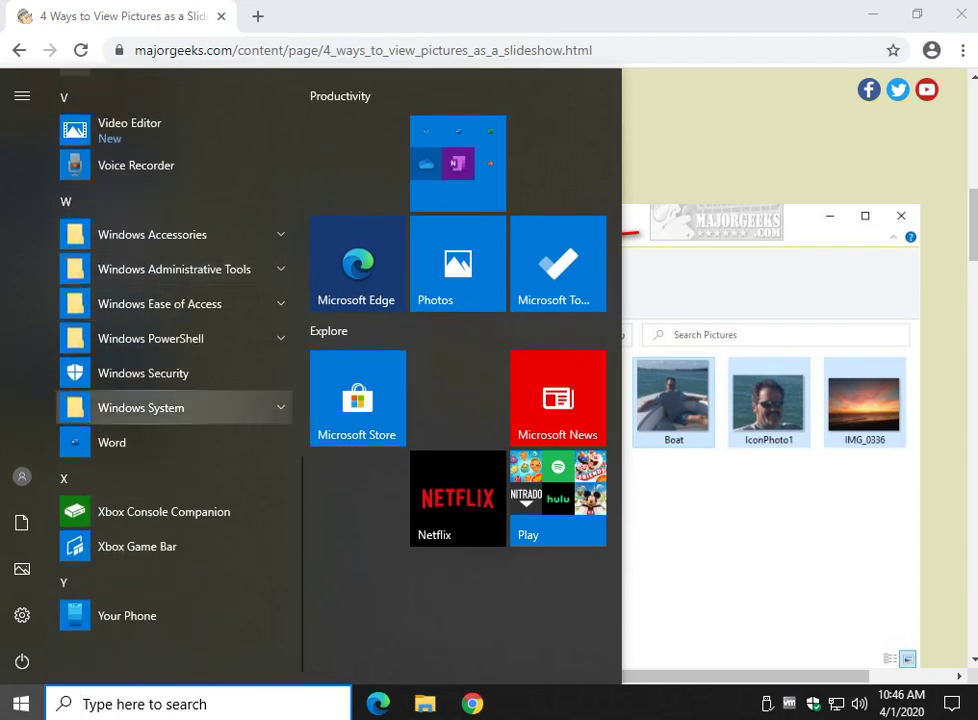
left_click(175, 407)
scroll(175, 410, "down", 2)
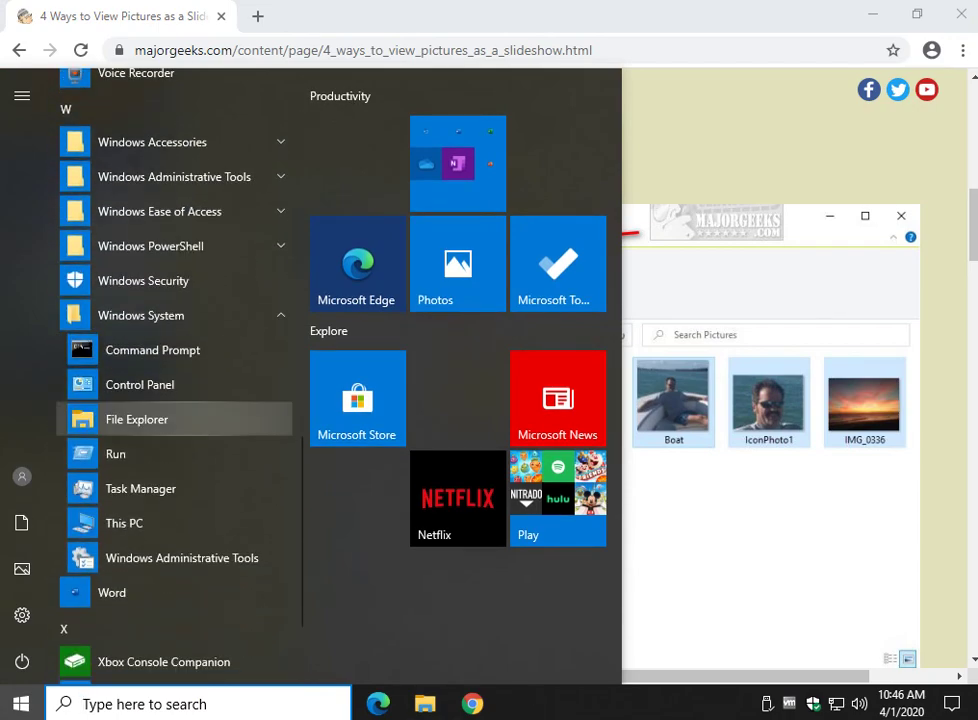
left_click(150, 419)
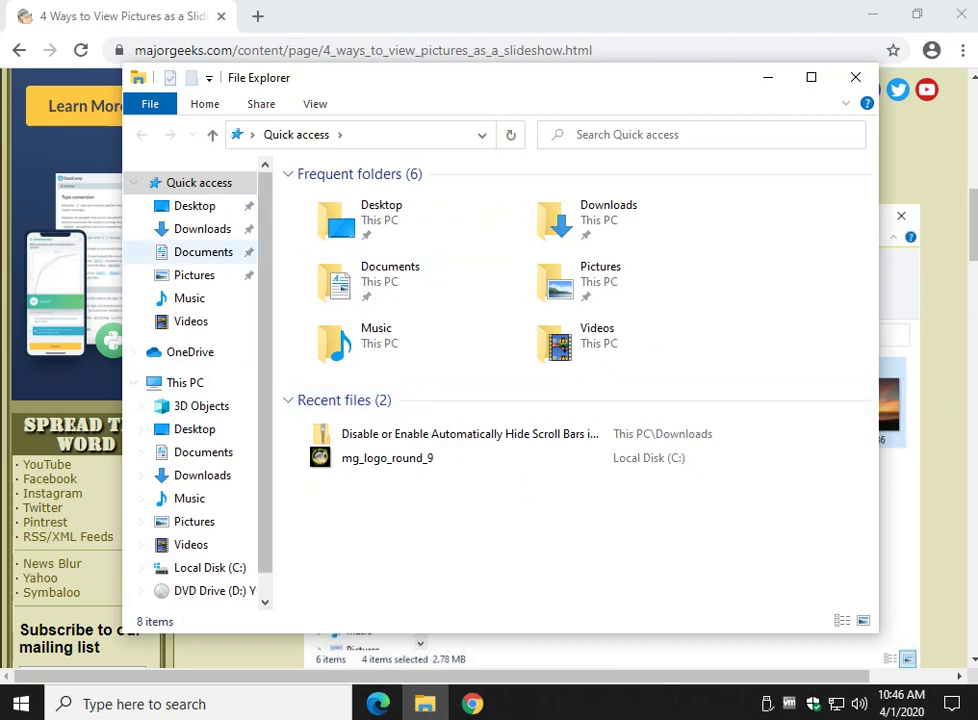
left_click(190, 275)
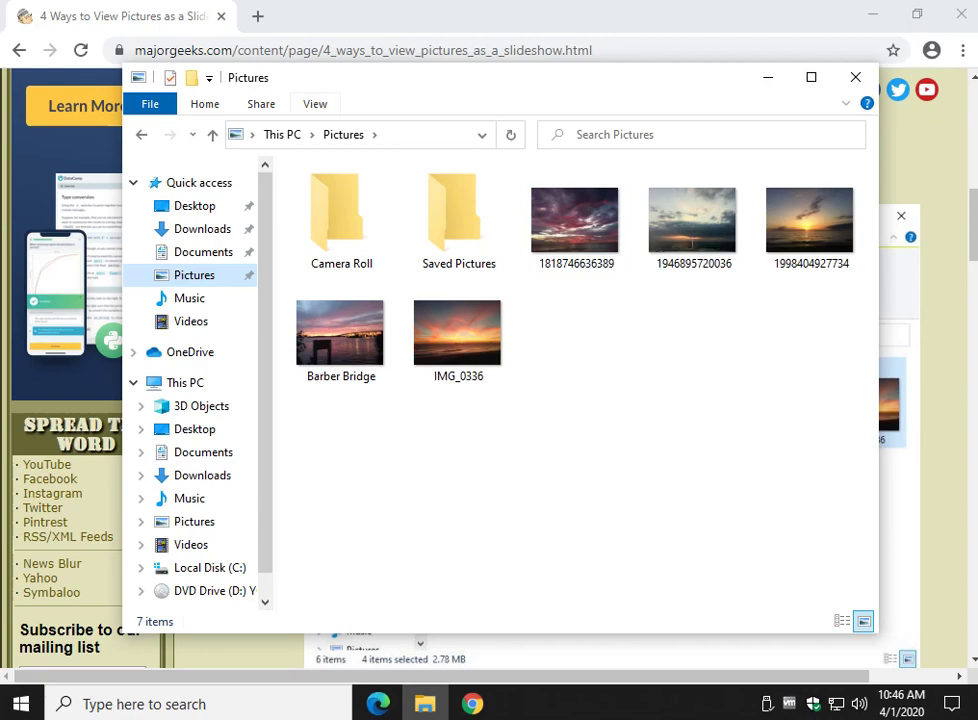
left_click(575, 220)
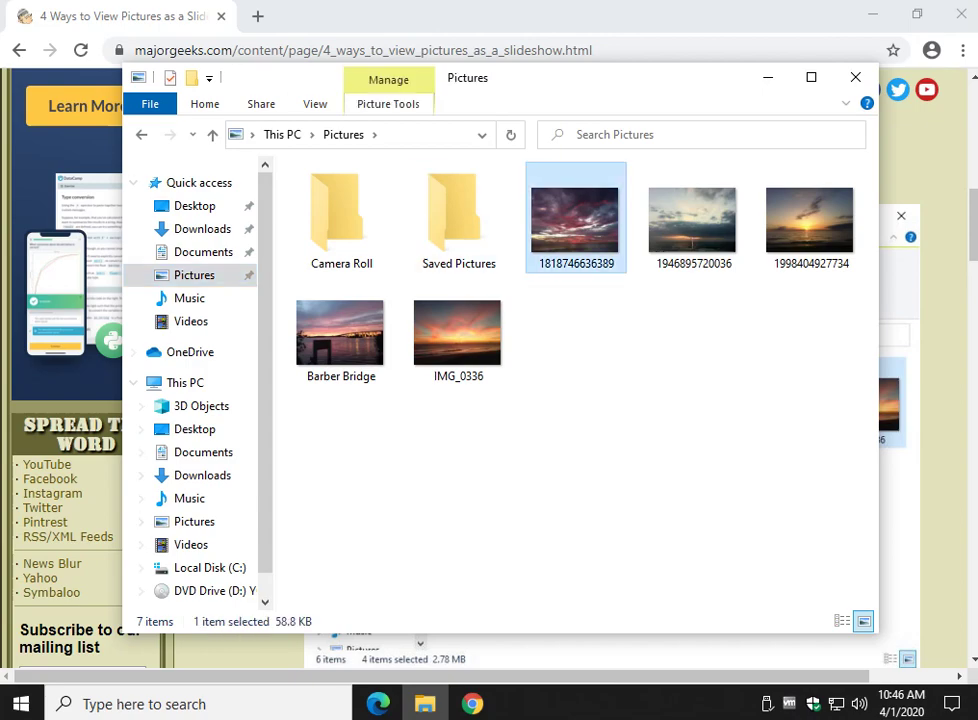
left_click(388, 104)
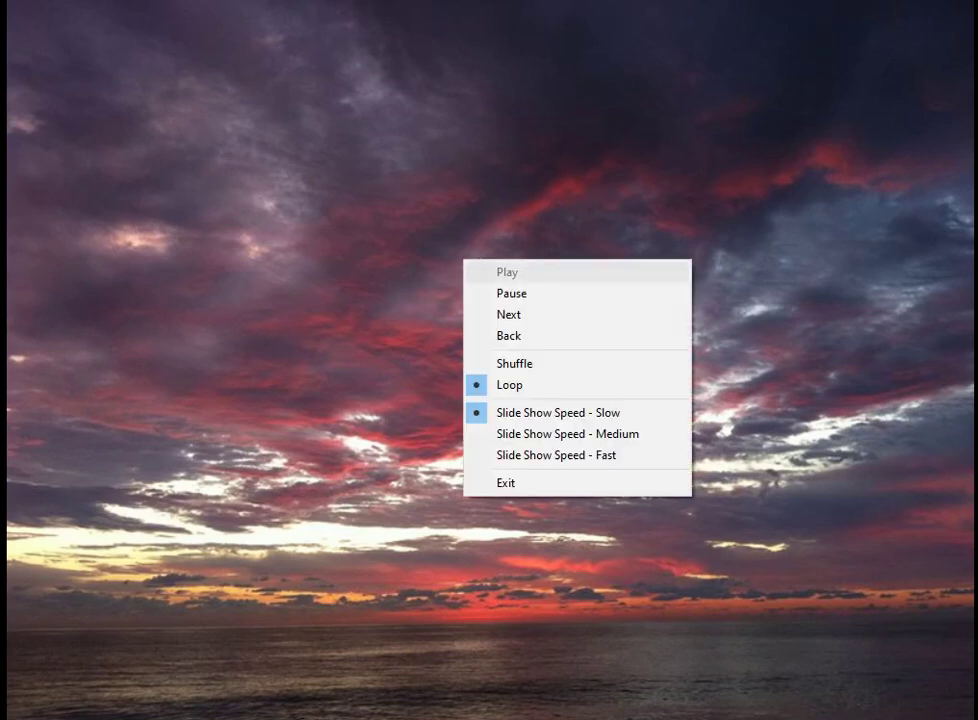
key("Down")
key("Down")
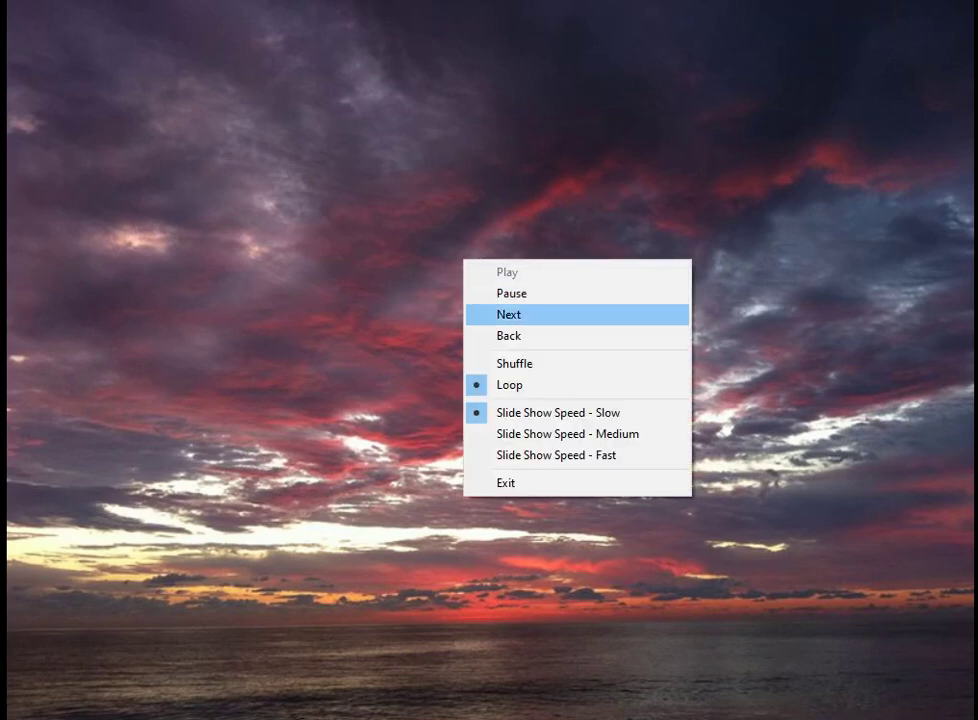
key("Down")
key("Down")
key("Down")
key("Down")
key("Down")
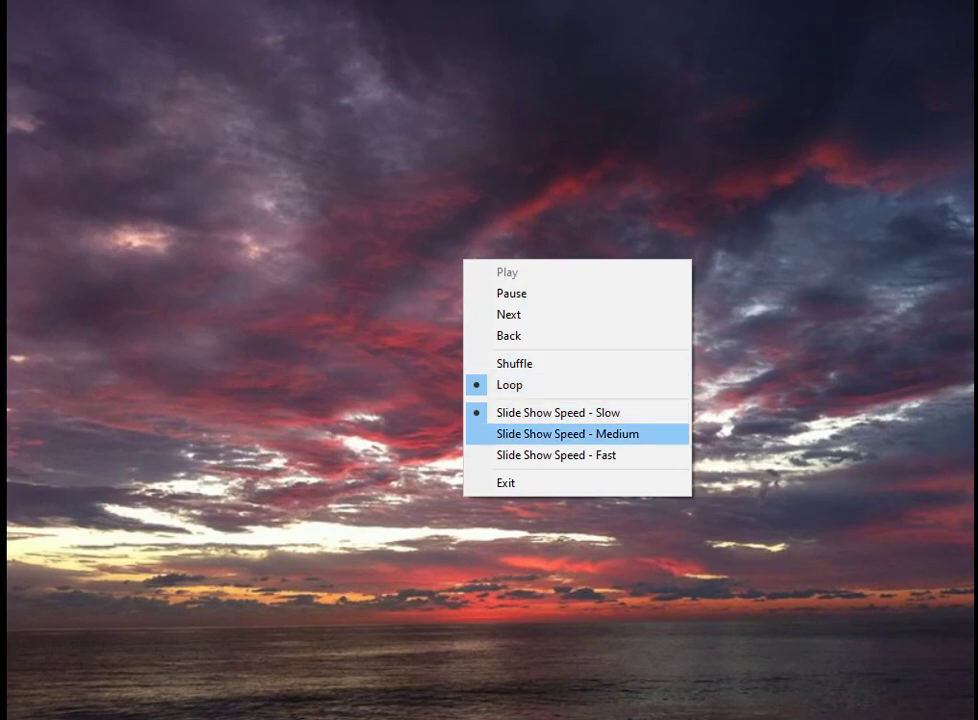
key("Down")
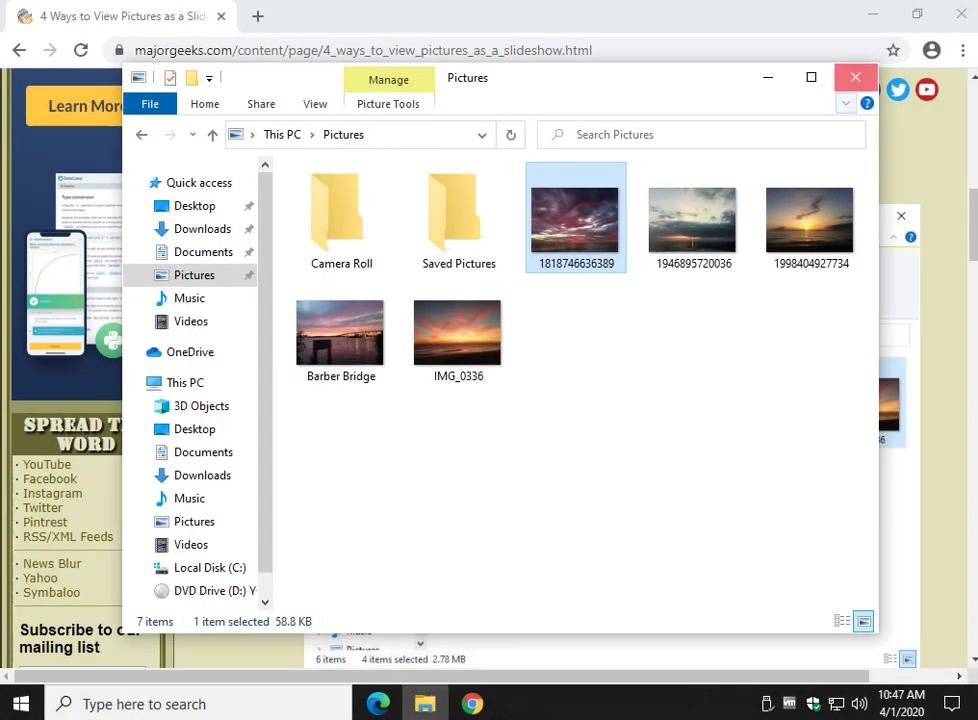
Close File Explorer and go to the article's section on viewing pictures as a desktop slide show.
left_click(855, 77)
scroll(570, 370, "down", 1)
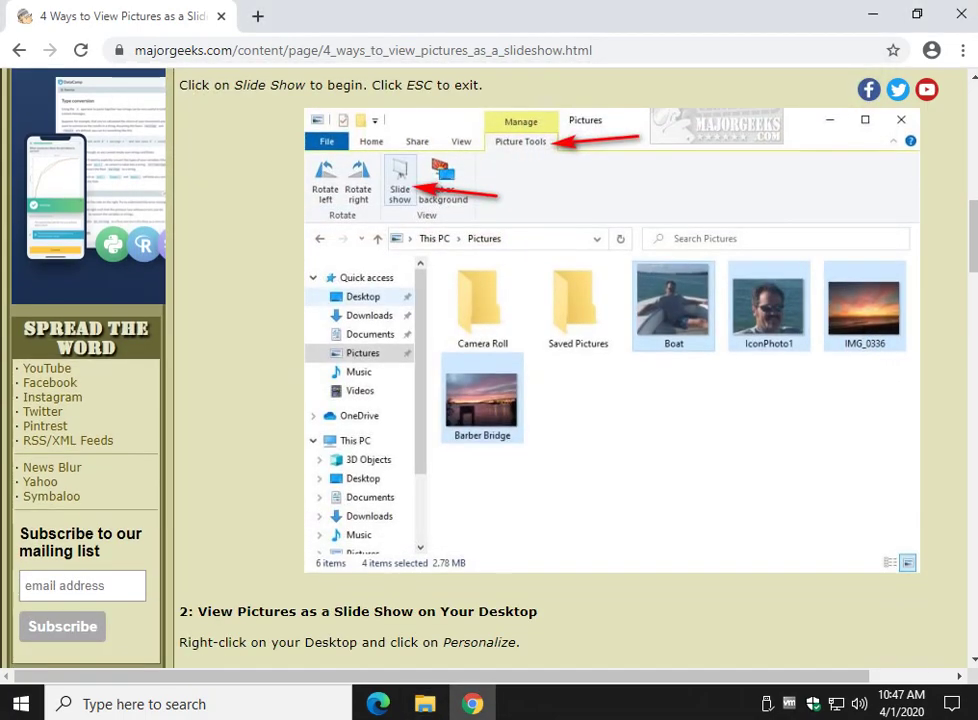
scroll(540, 400, "down", 4)
scroll(540, 400, "down", 5)
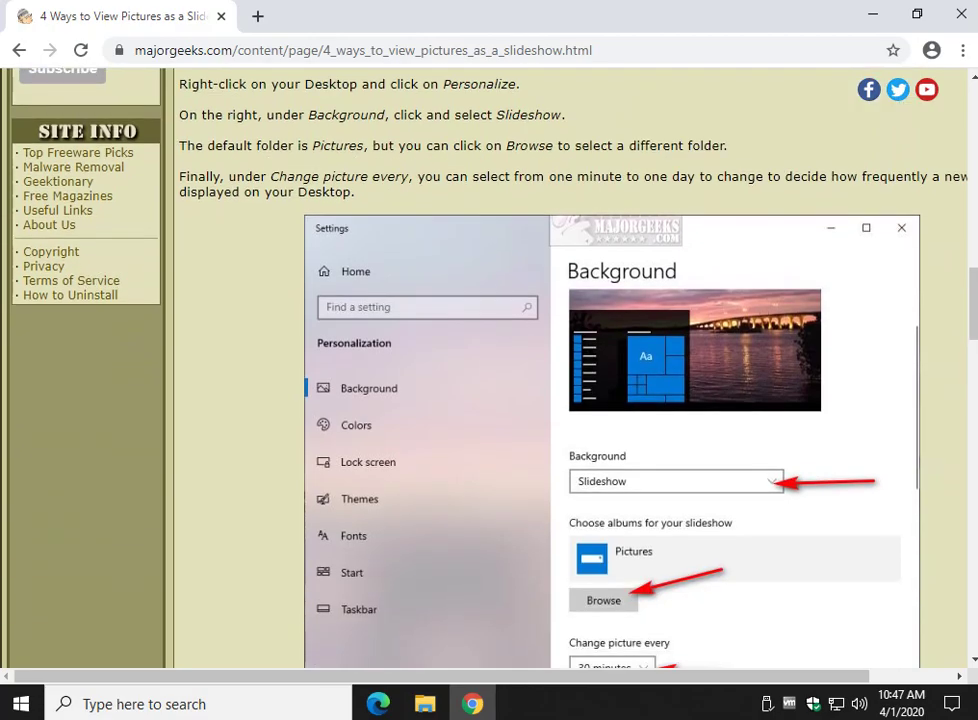
Open the desktop's background personalization settings and set the background type to Slideshow.
left_click(873, 14)
right_click(266, 213)
left_click(328, 417)
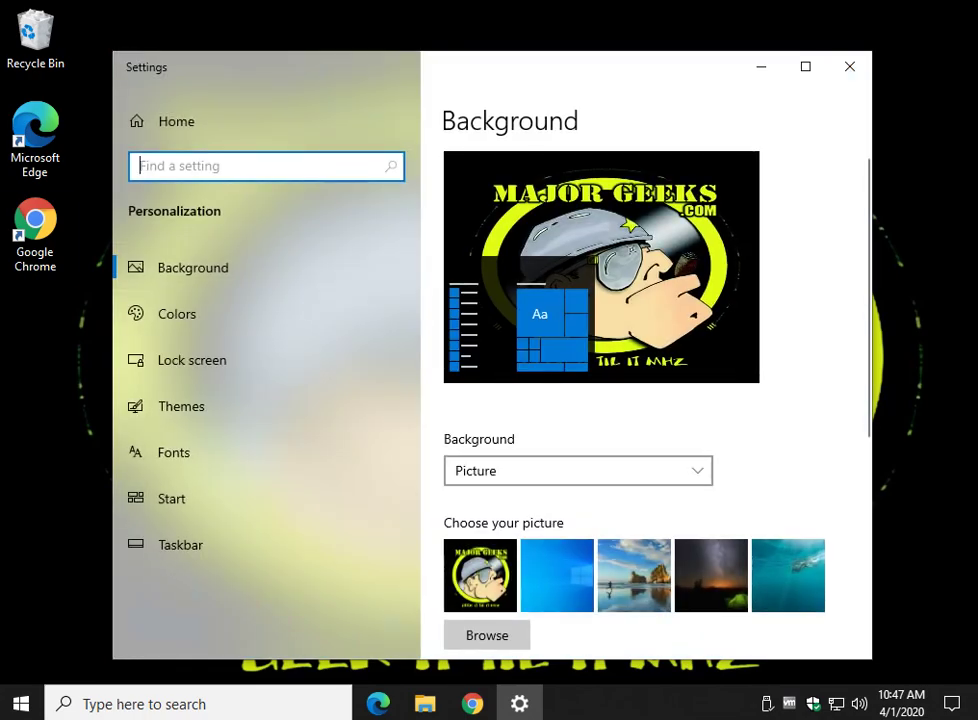
scroll(645, 400, "down", 1)
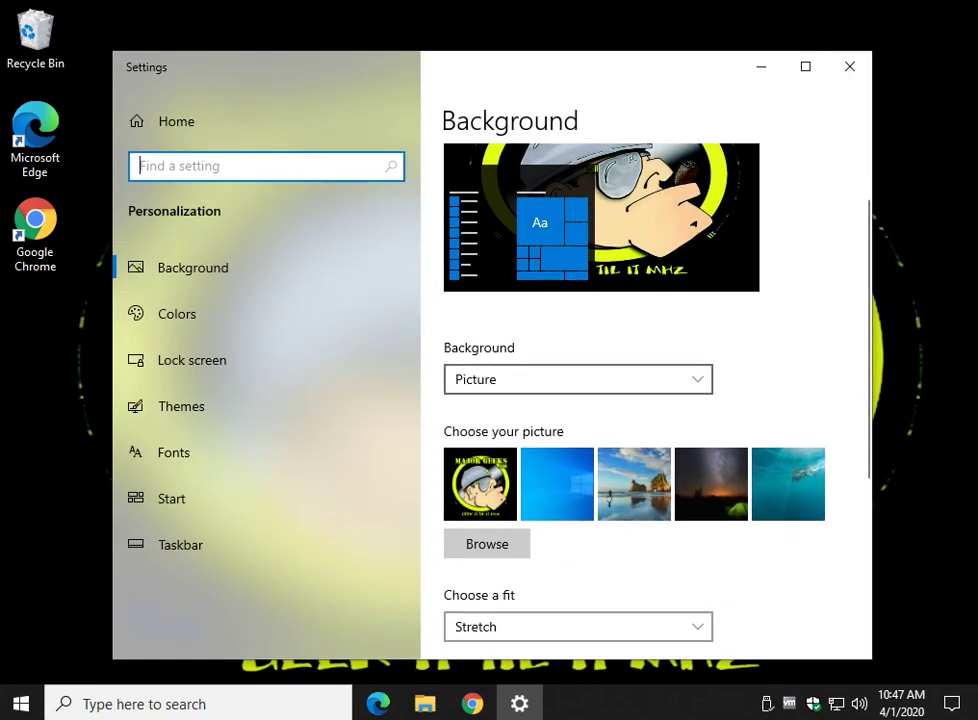
left_click(578, 379)
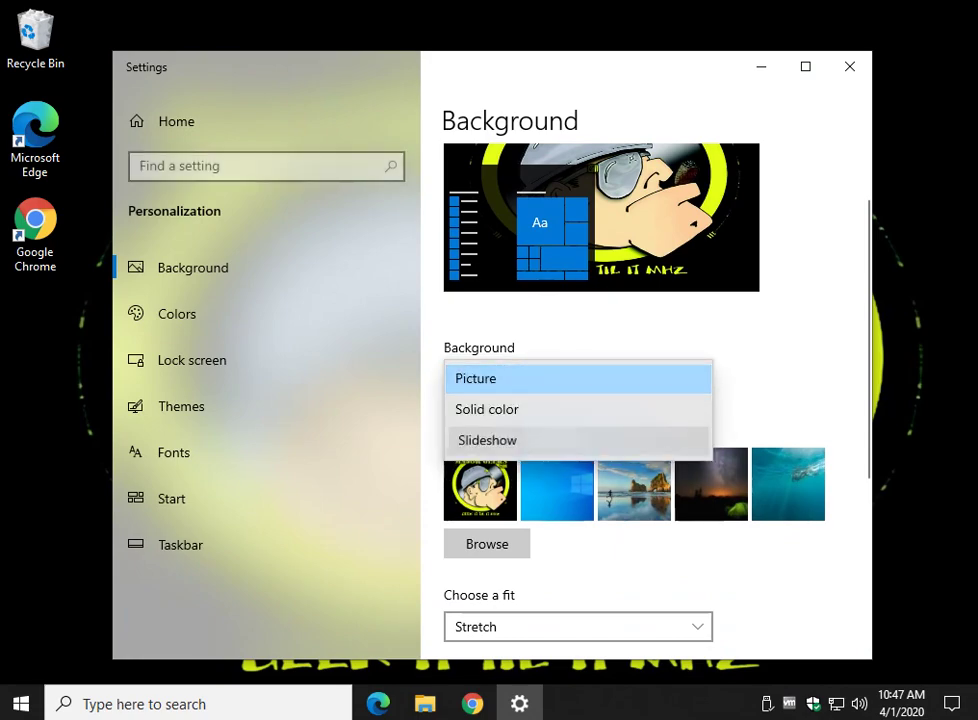
left_click(578, 440)
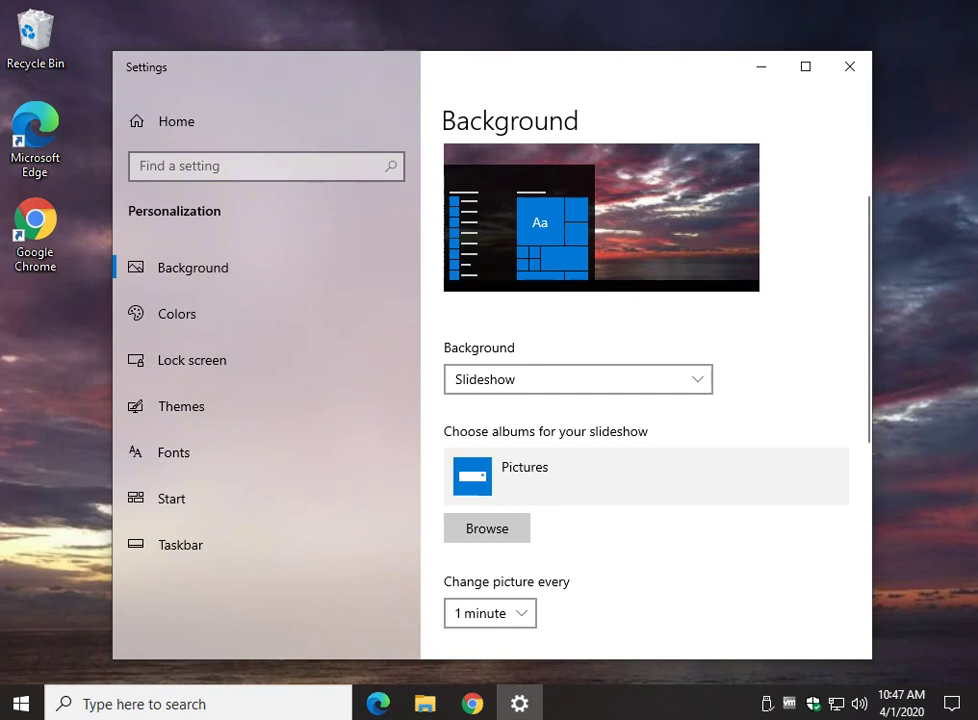
Check the folder chooser for the slideshow album and set the picture change interval to 1 minute.
left_click(487, 528)
left_click(691, 64)
scroll(645, 400, "down", 3)
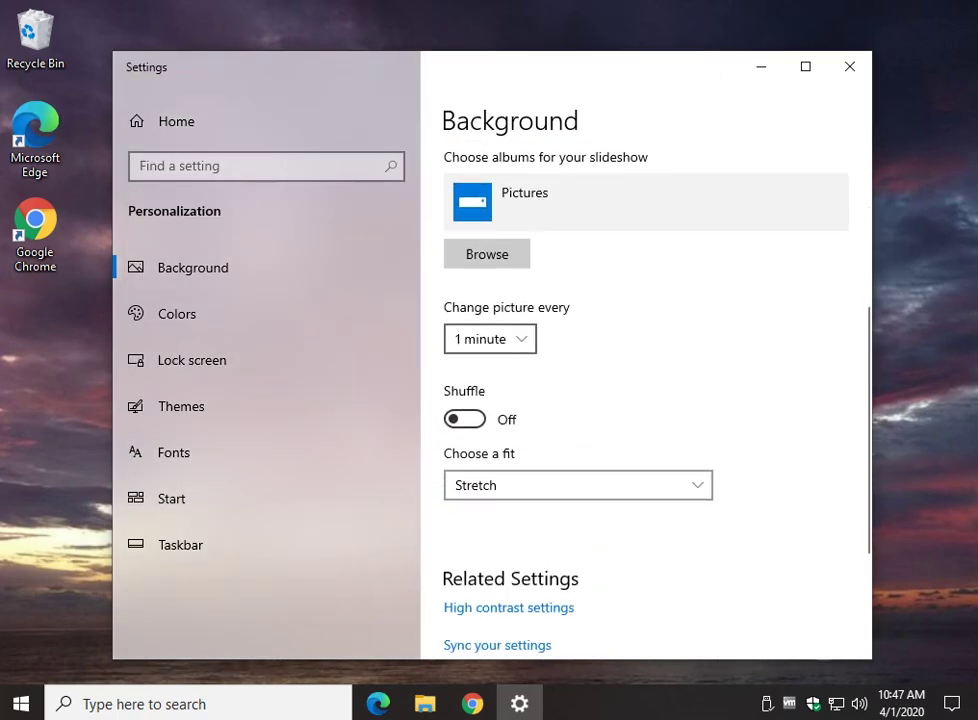
left_click(489, 340)
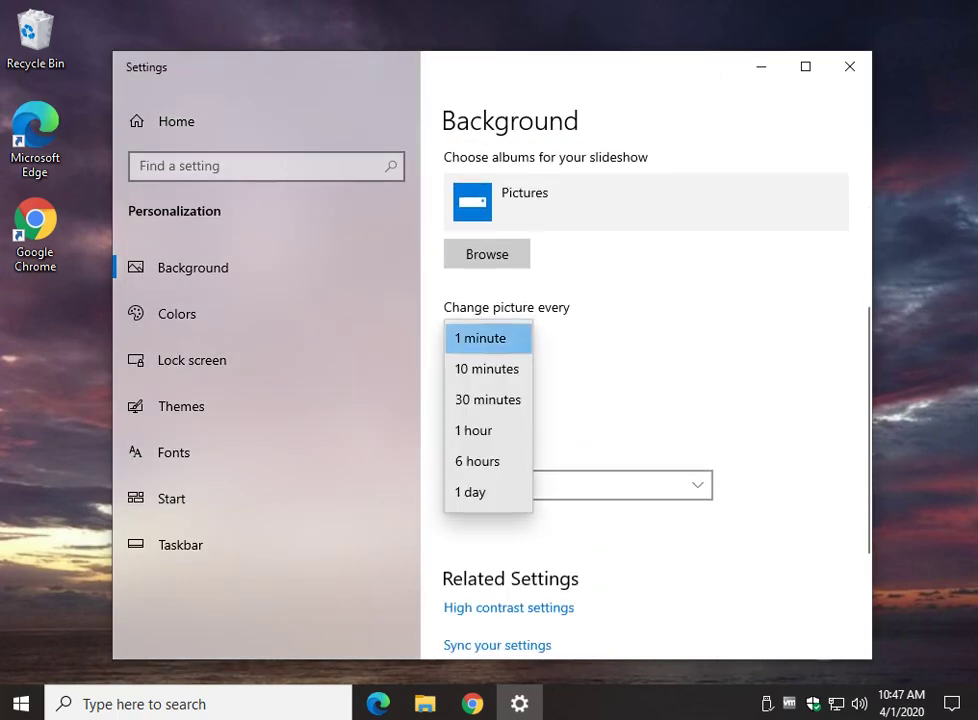
left_click(488, 338)
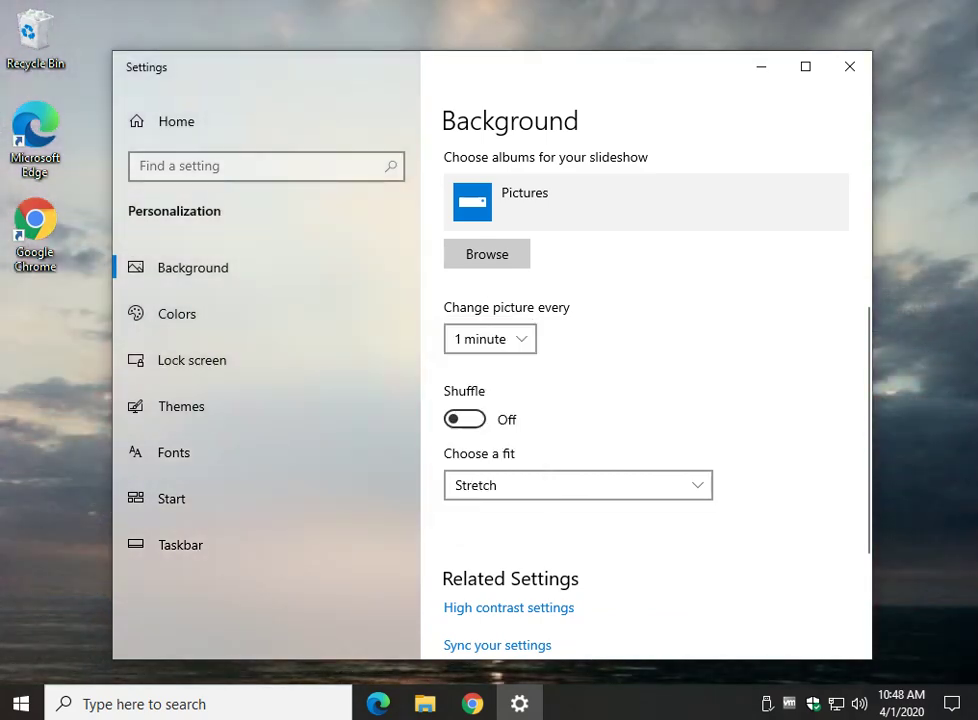
Try the Center fit for the slideshow background and switch it back to Stretch.
scroll(645, 400, "down", 2)
left_click(577, 301)
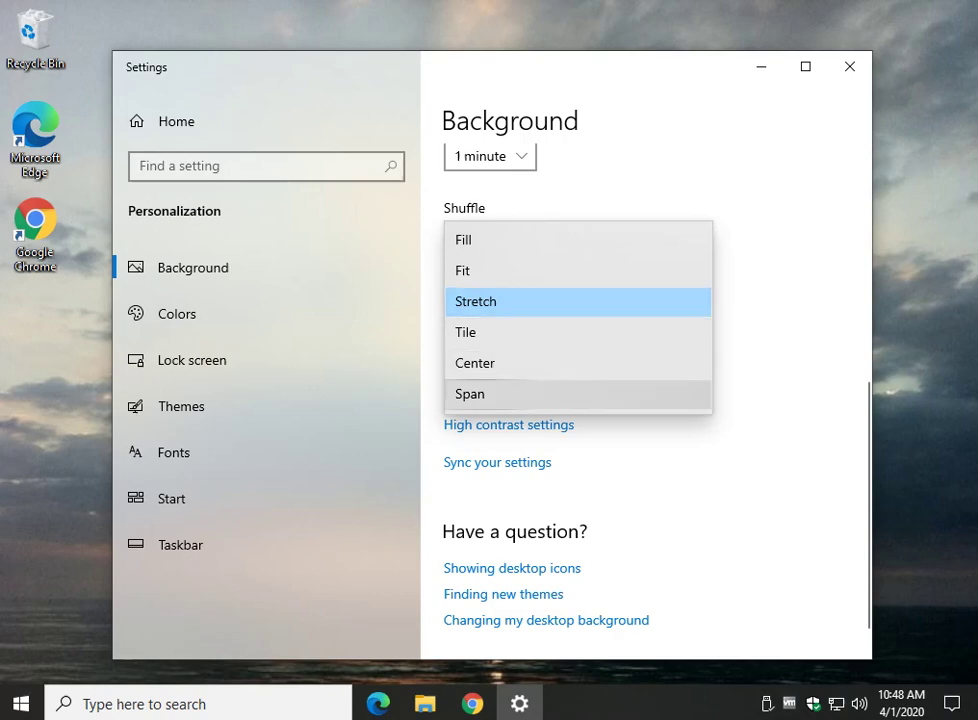
left_click(475, 363)
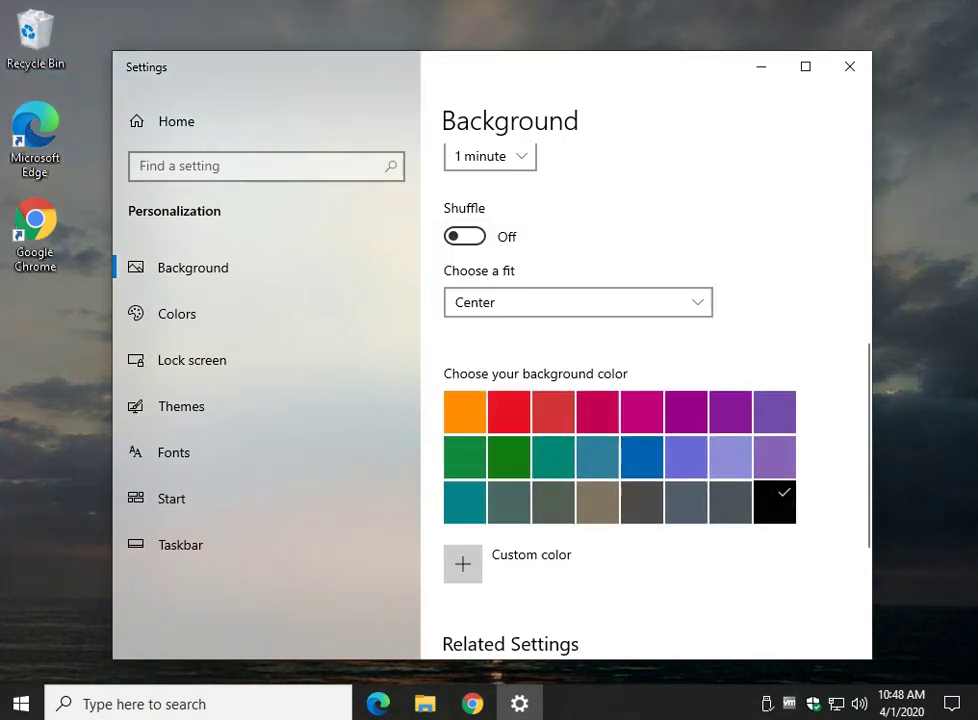
left_click(520, 303)
key("Up")
key("Up")
key("Up")
key("Down")
key("Return")
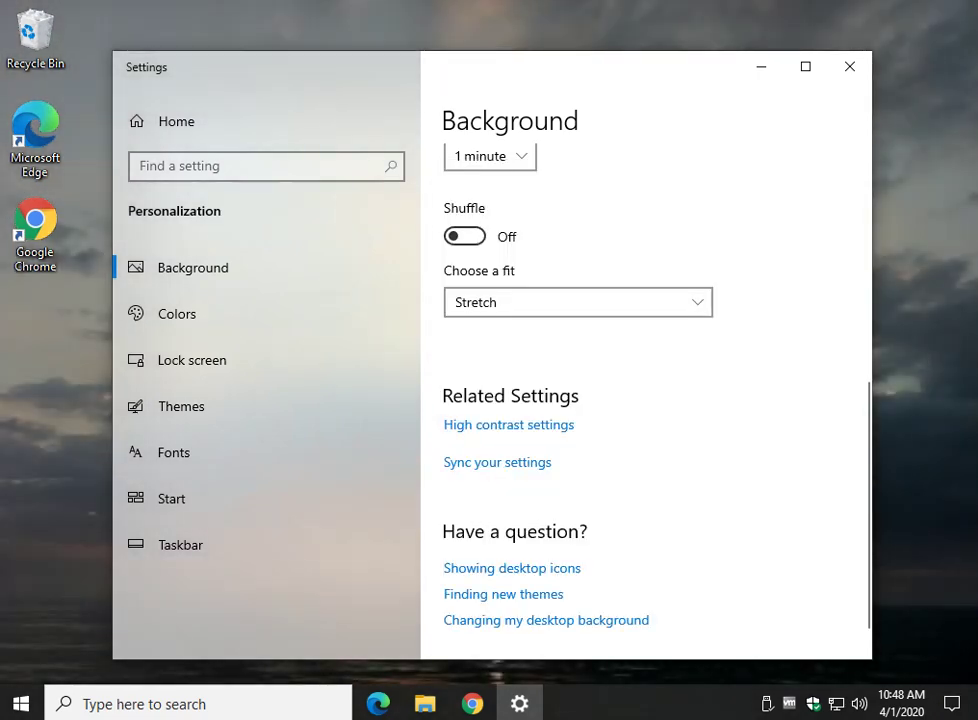
Set the slideshow background's fit to Fit.
key("Up")
key("Up")
key("Down")
scroll(646, 400, "down", 3)
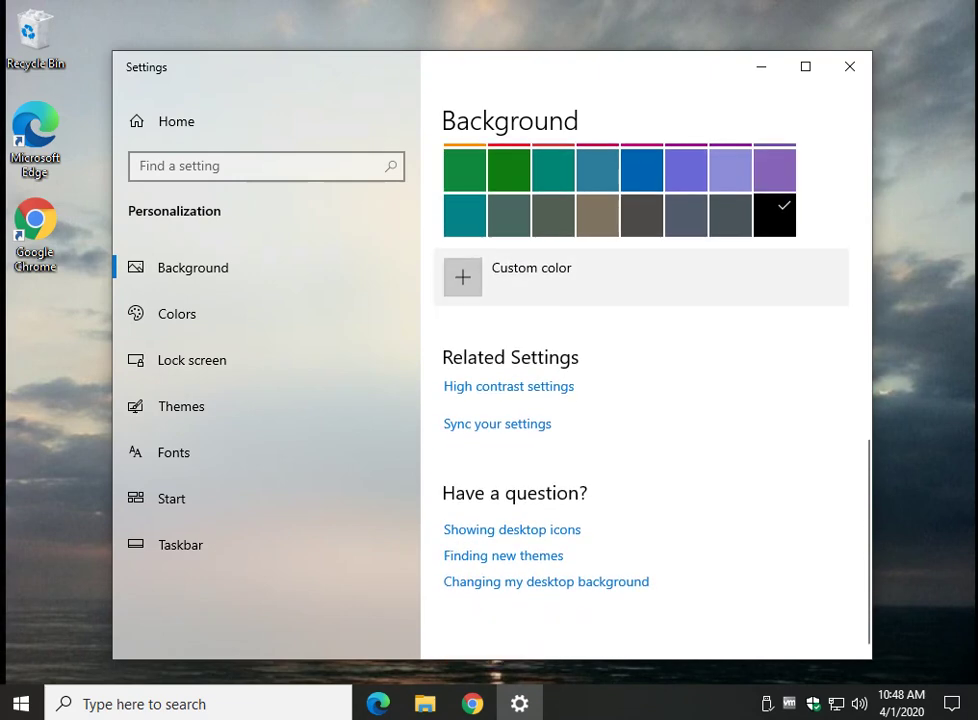
Check the slideshow background on the cleared desktop and close the Settings window.
scroll(646, 400, "up", 6)
scroll(646, 400, "up", 3)
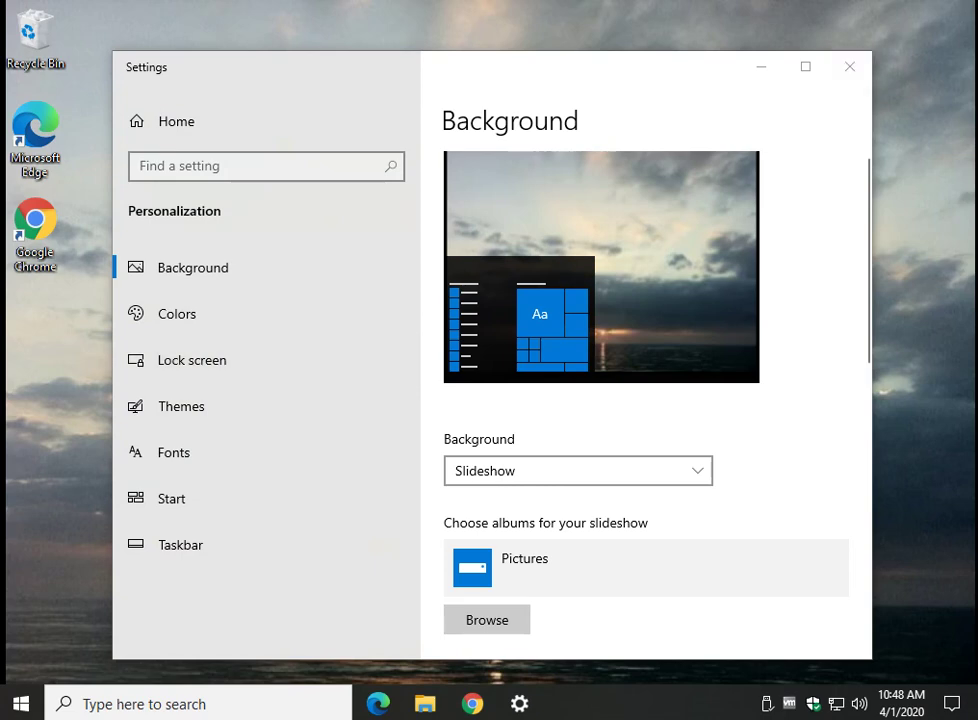
left_click_drag(626, 79, 621, 50)
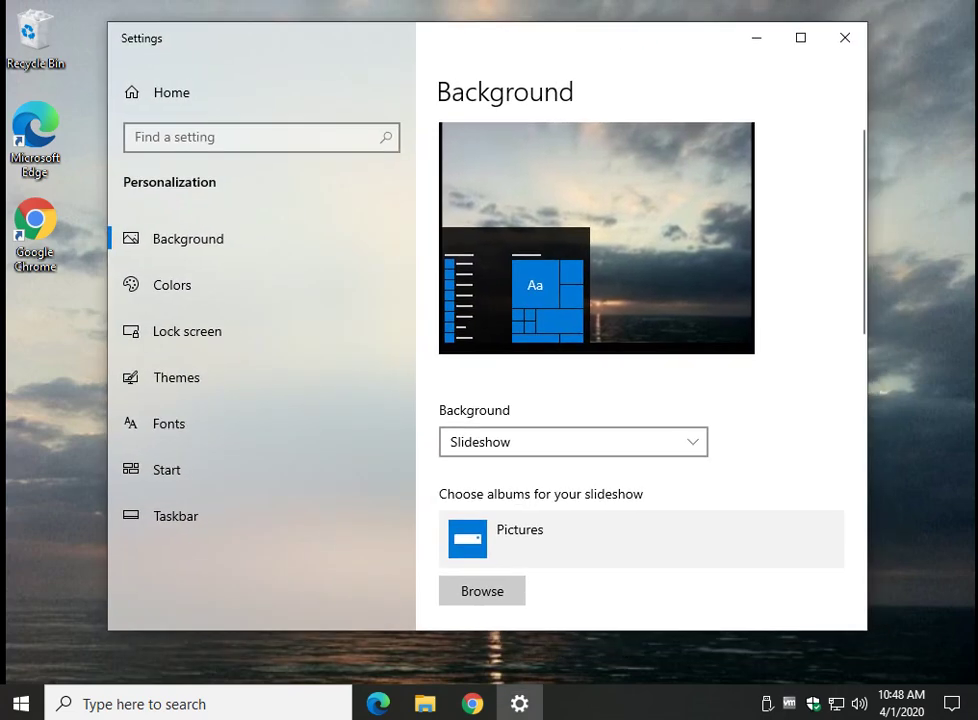
left_click(756, 37)
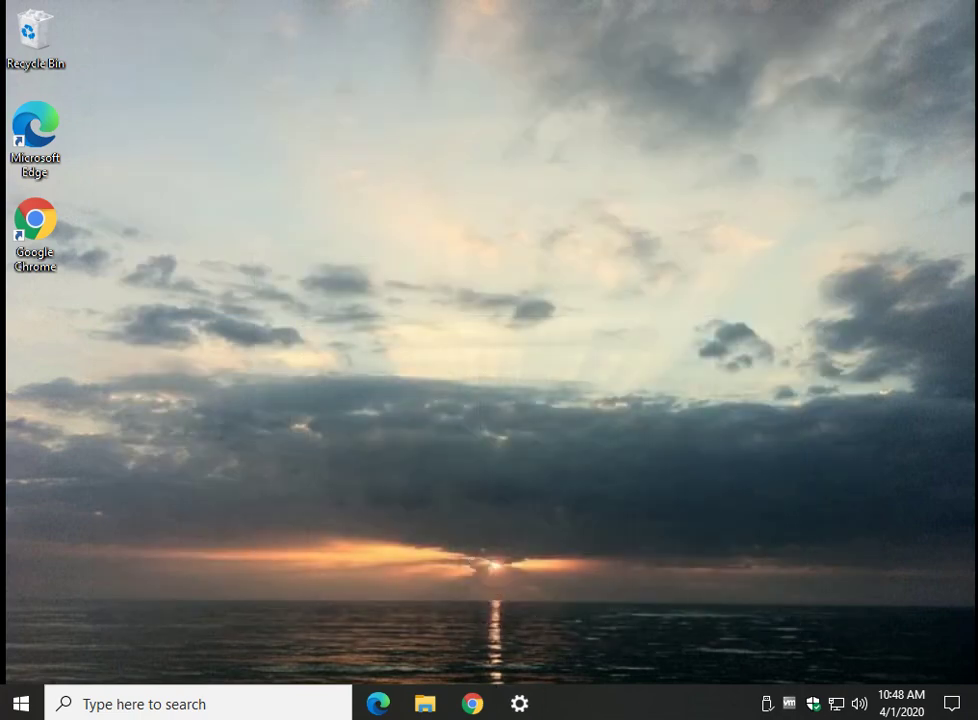
key("super+d")
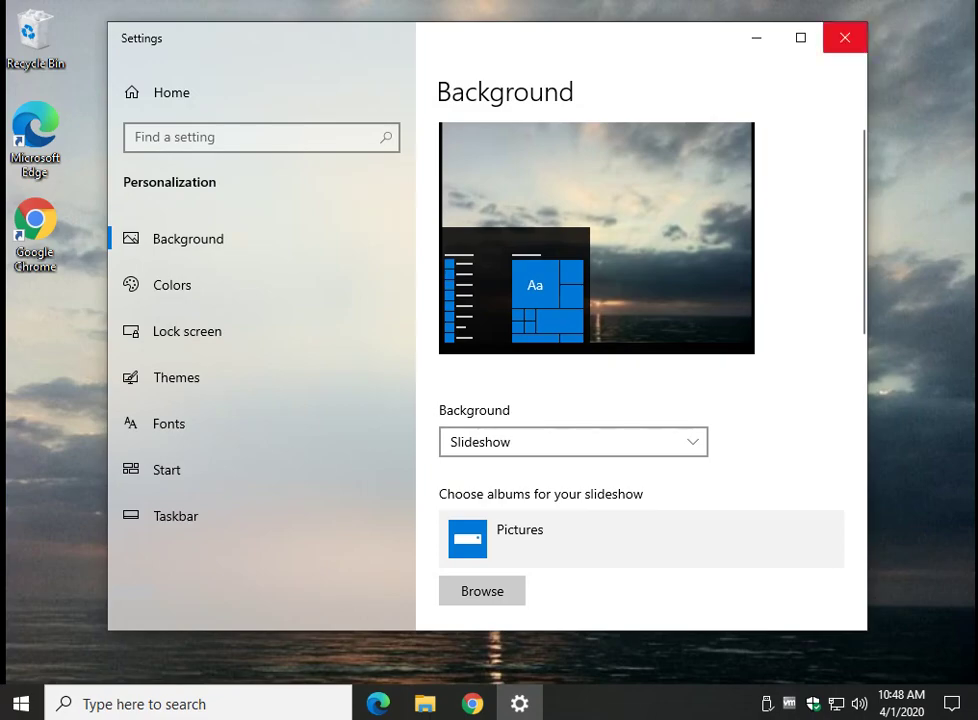
left_click(843, 37)
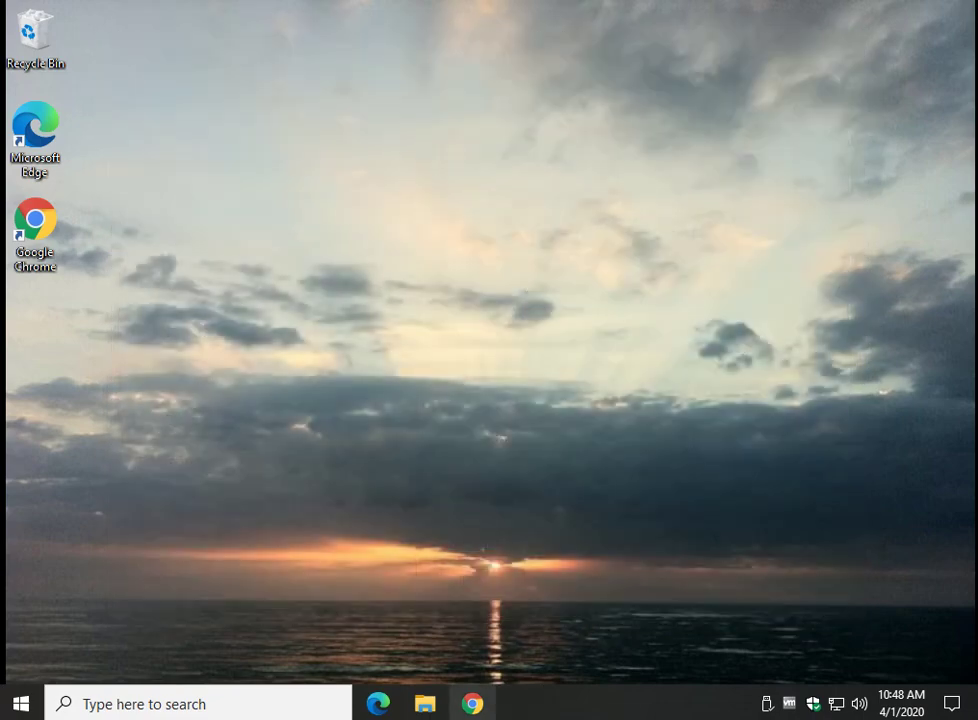
Switch back to Chrome and examine the article's Photos app and Windows Photo Viewer slide show sections.
left_click(472, 704)
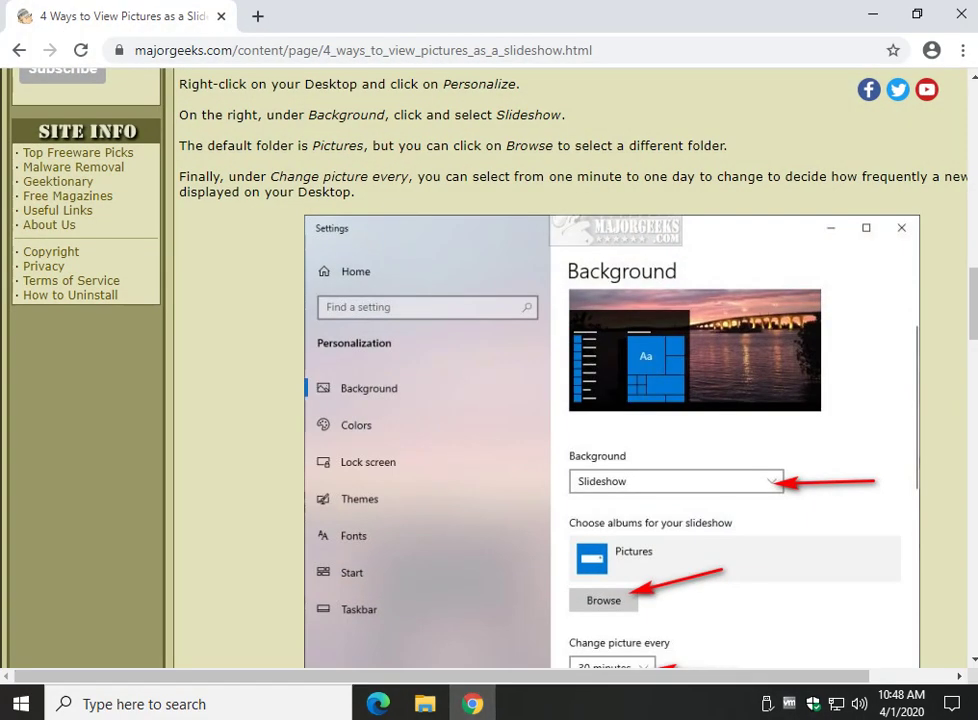
scroll(560, 400, "down", 6)
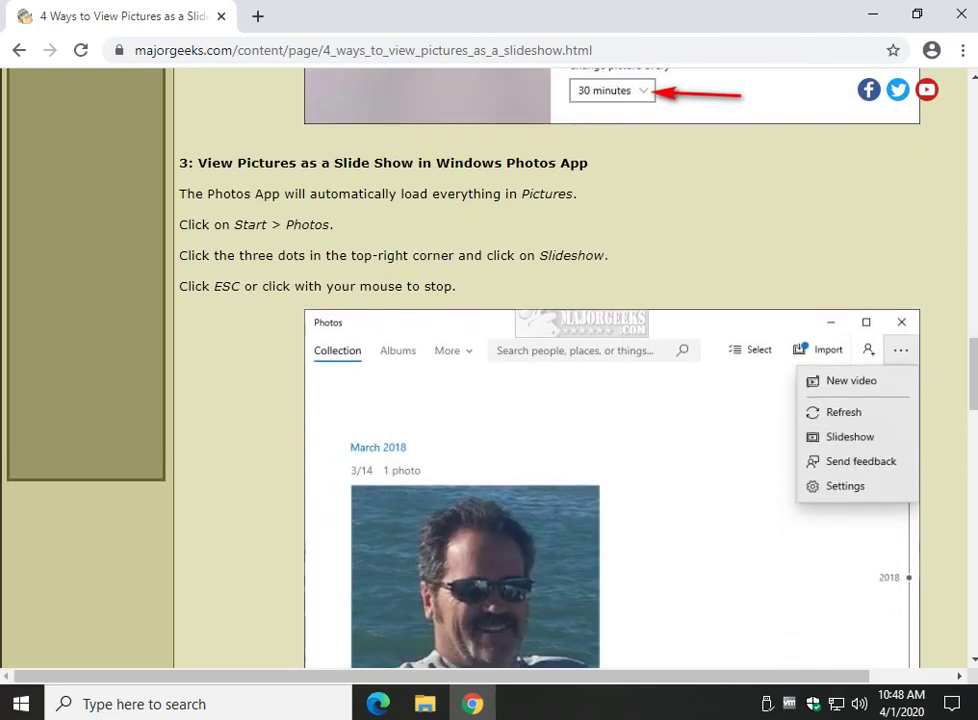
scroll(560, 400, "down", 6)
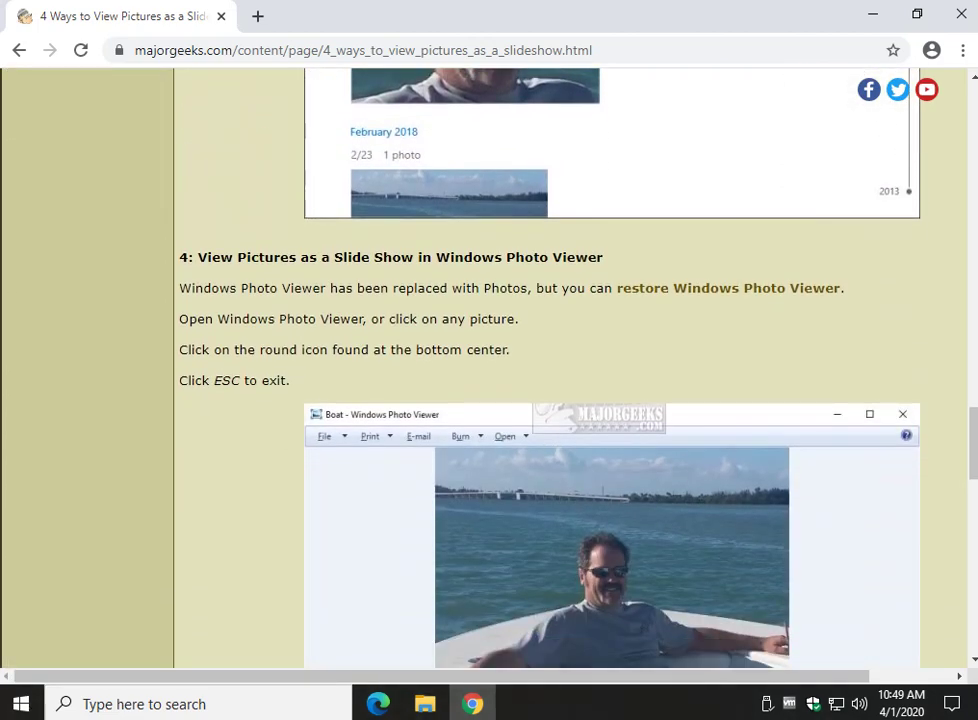
scroll(560, 400, "up", 7)
Launch the Photos app from Start and dismiss its welcome introduction.
key("super")
scroll(150, 350, "down", 5)
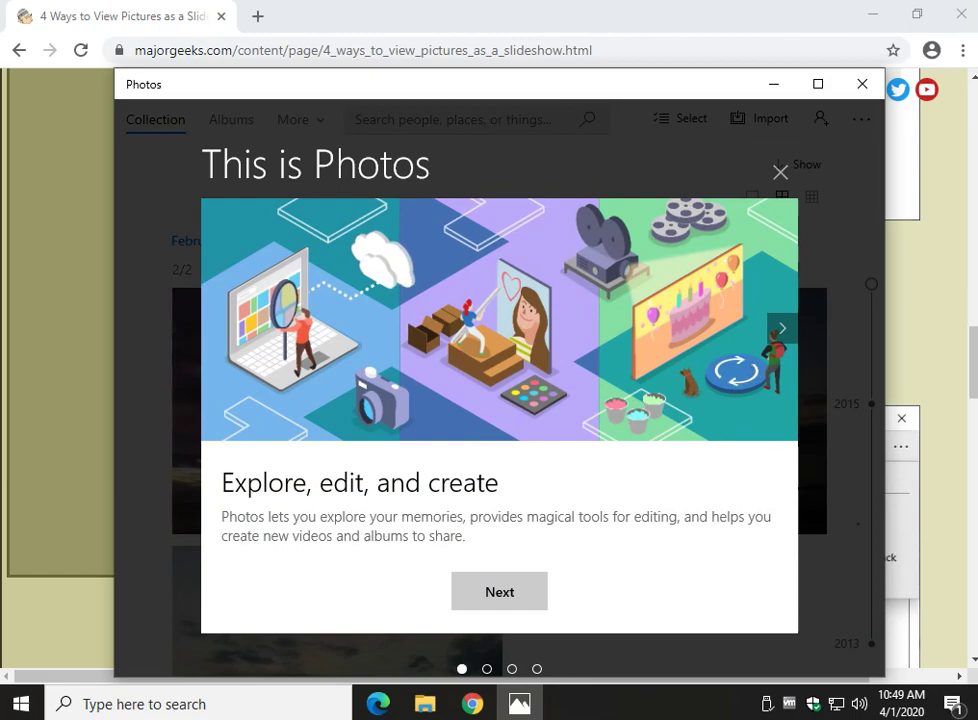
left_click(780, 172)
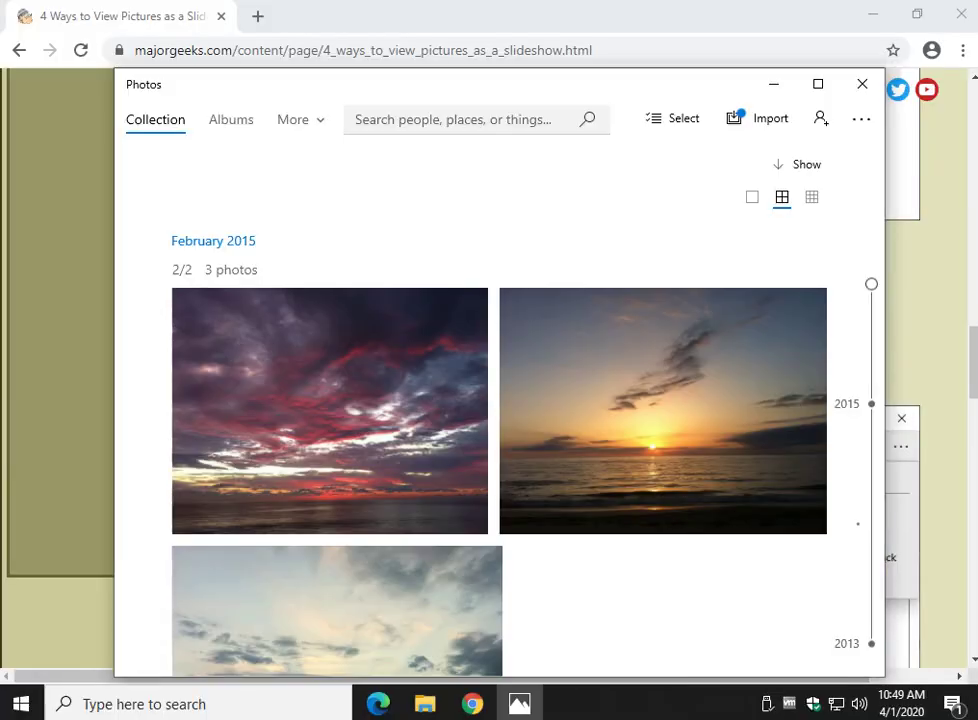
Play the photo collection as a slideshow in Photos and exit back to the collection, repeating the demonstration.
left_click(861, 119)
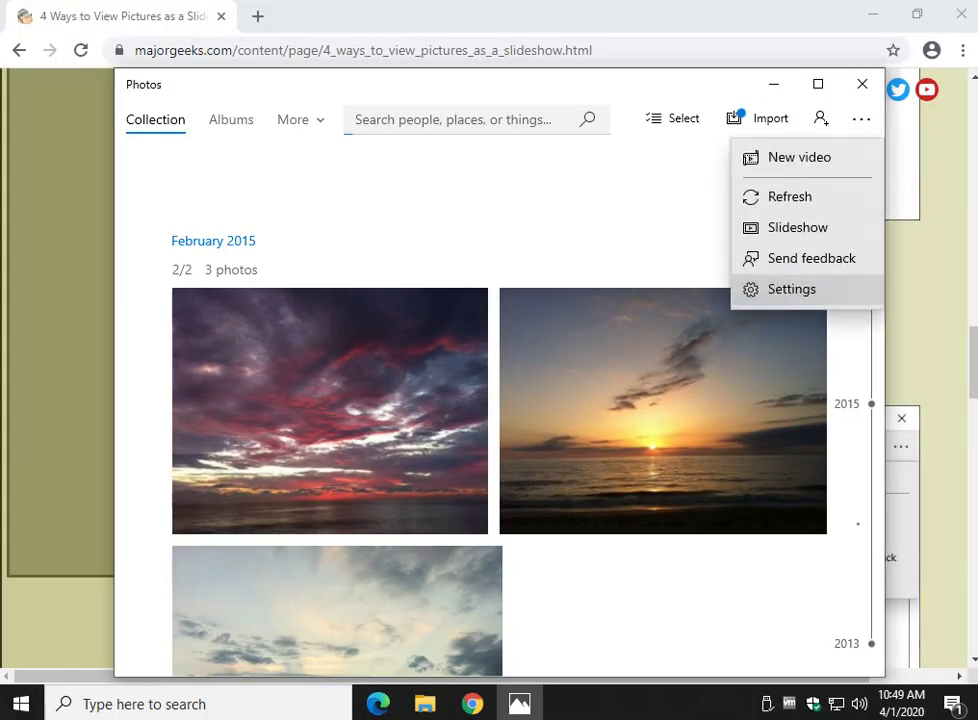
left_click(798, 227)
key("Escape")
key("Return")
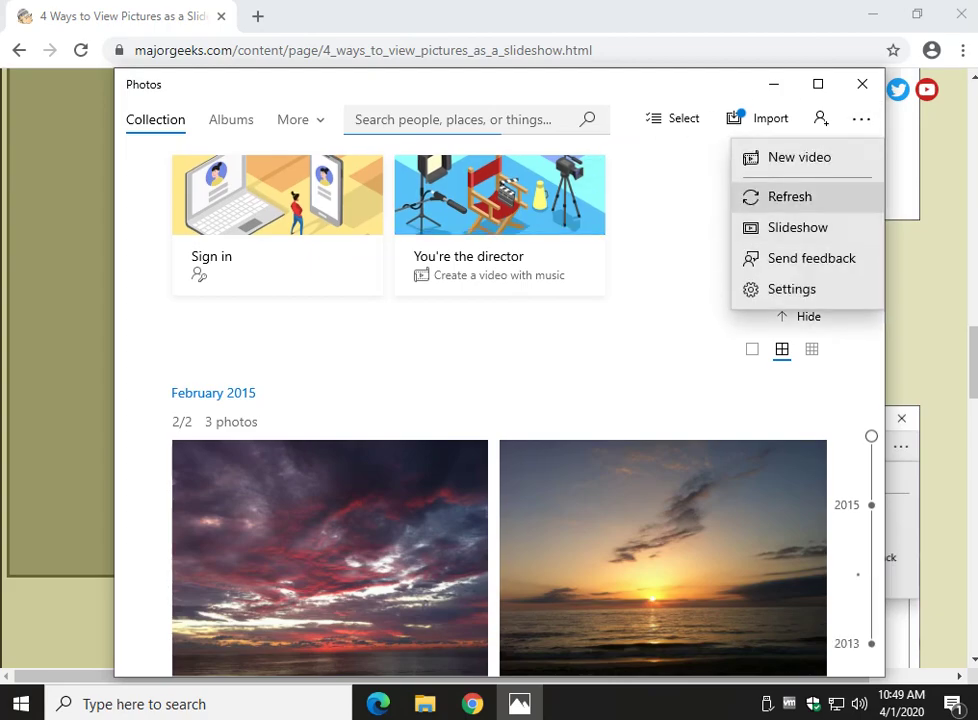
left_click(798, 225)
key("Escape")
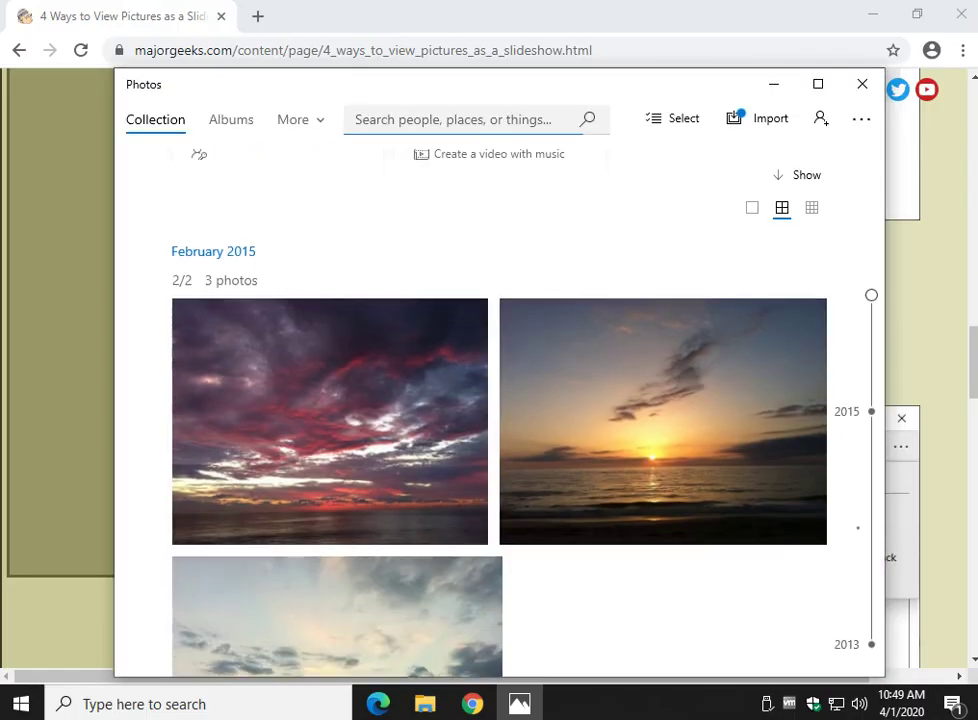
key("Return")
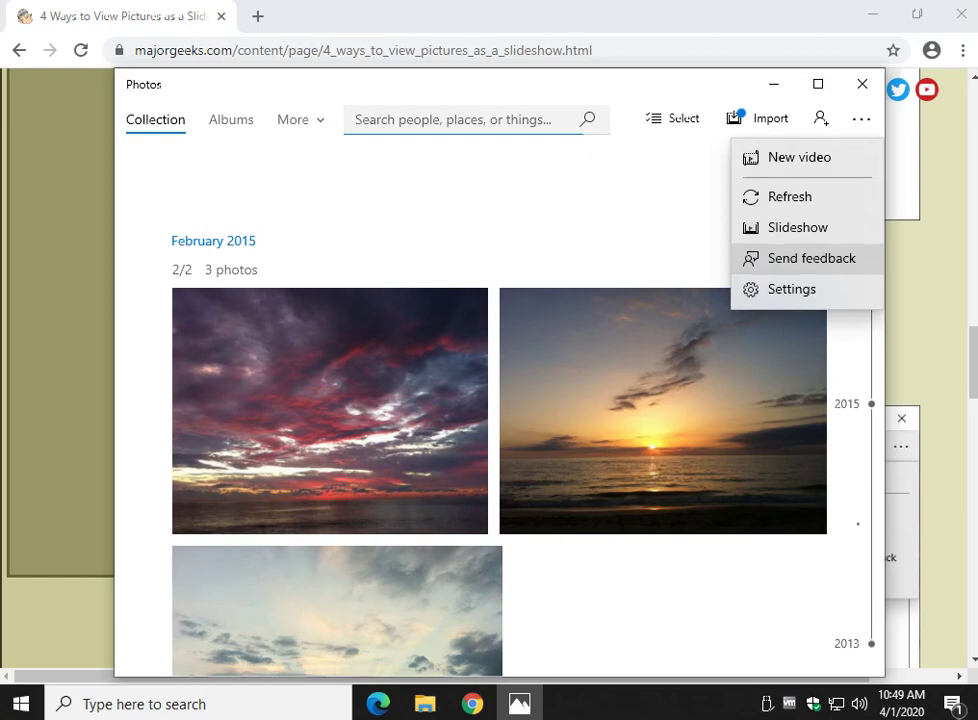
left_click(798, 224)
key("Escape")
key("Escape")
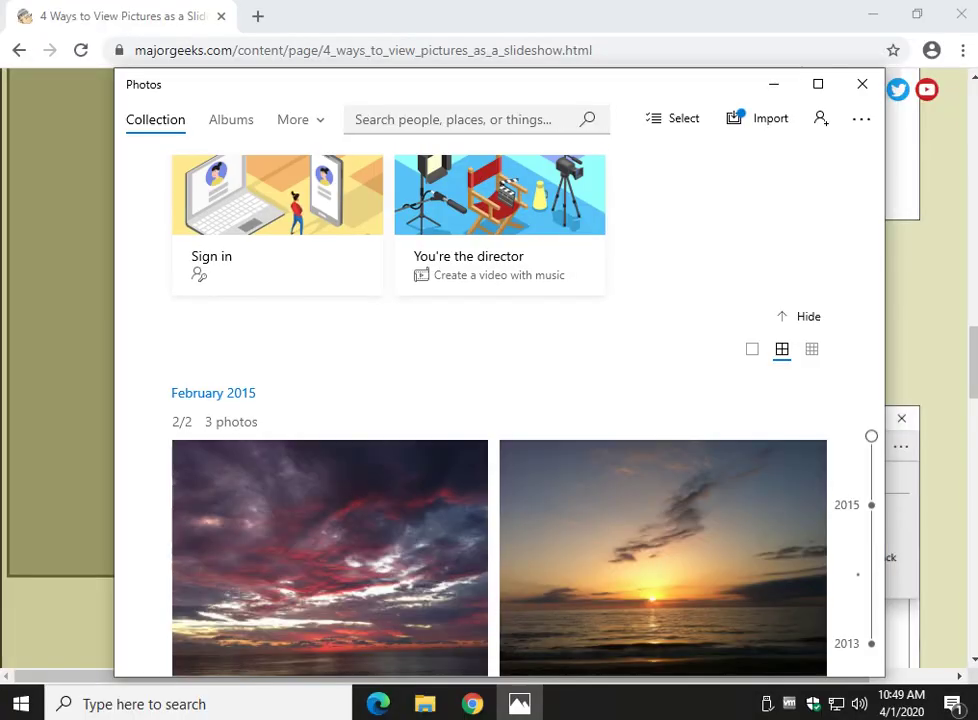
Open the Photos app's Settings page and close the Photos window.
key("Return")
key("Down")
key("Down")
key("Up")
key("Down")
key("Down")
key("Return")
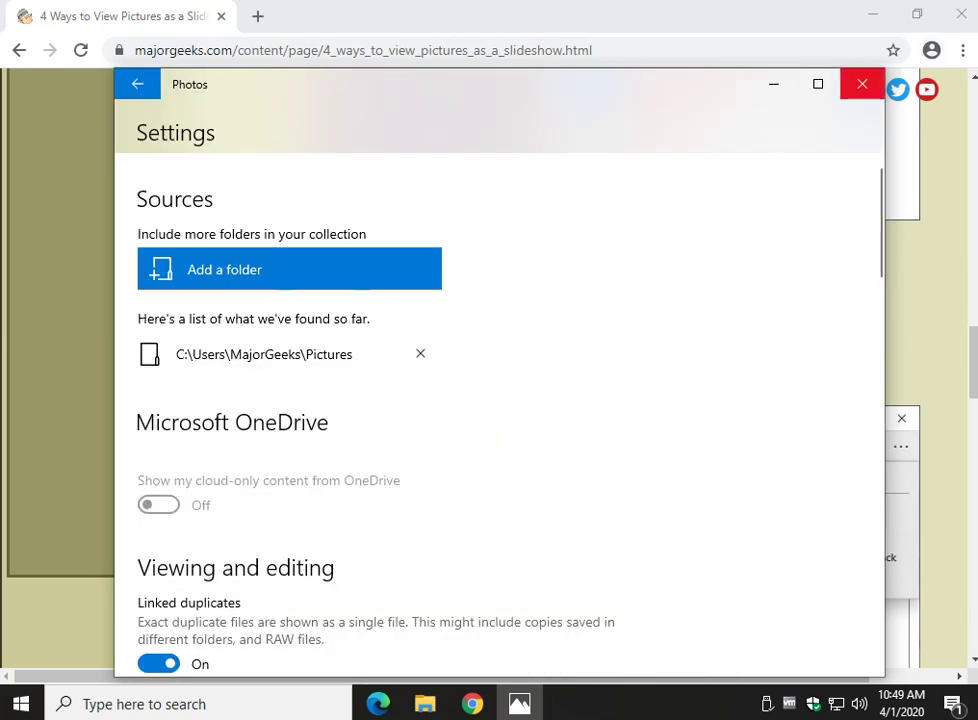
left_click(862, 84)
Open the article's linked guide on restoring Windows Photo Viewer from its fourth section.
scroll(488, 368, "down", 1)
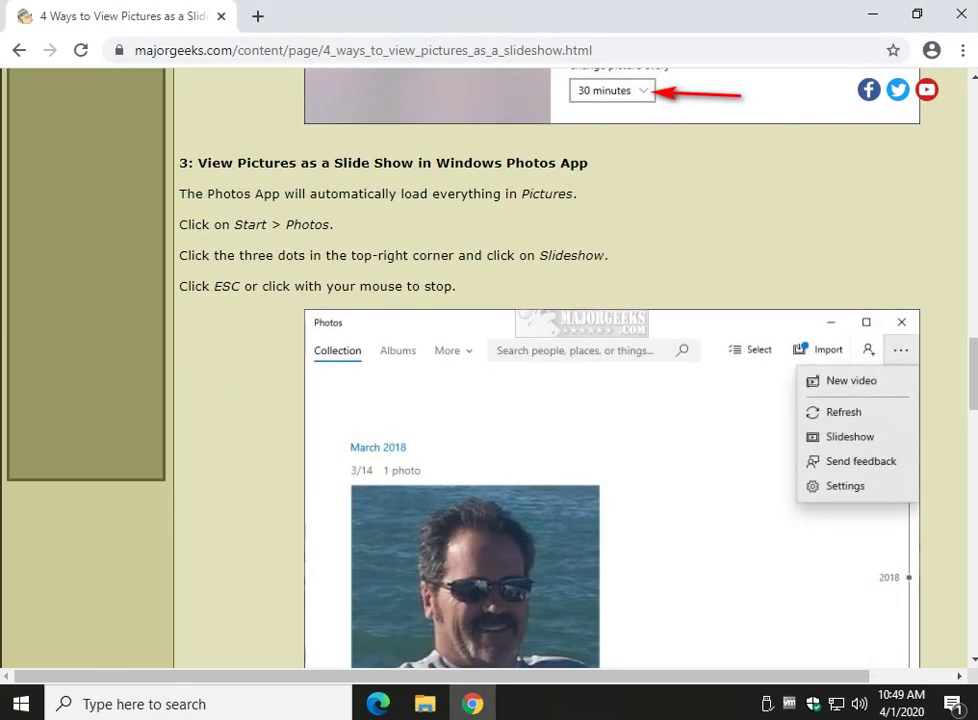
scroll(489, 370, "up", 1)
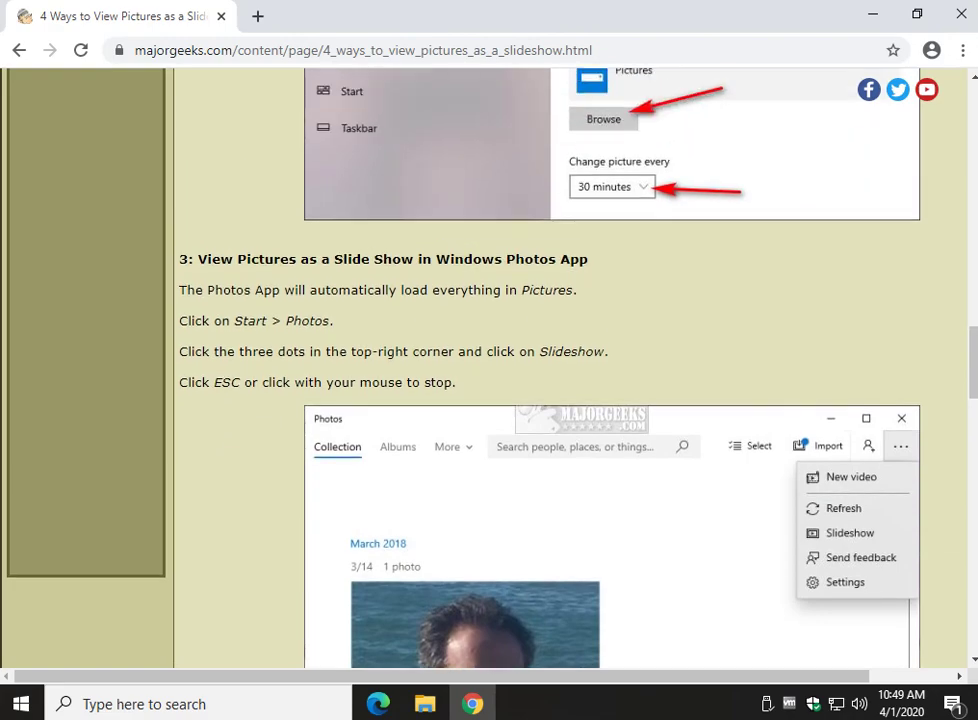
scroll(560, 370, "down", 6)
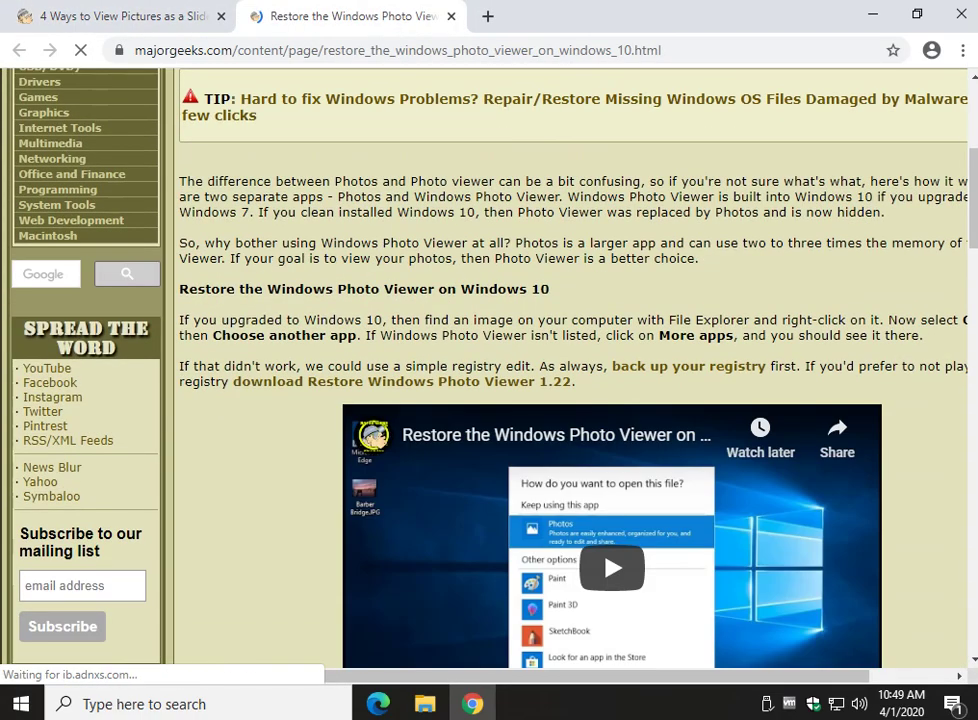
Examine the Windows Photo Viewer restore guide's registry code, .reg file saving instructions and file-opening example.
scroll(461, 419, "down", 2)
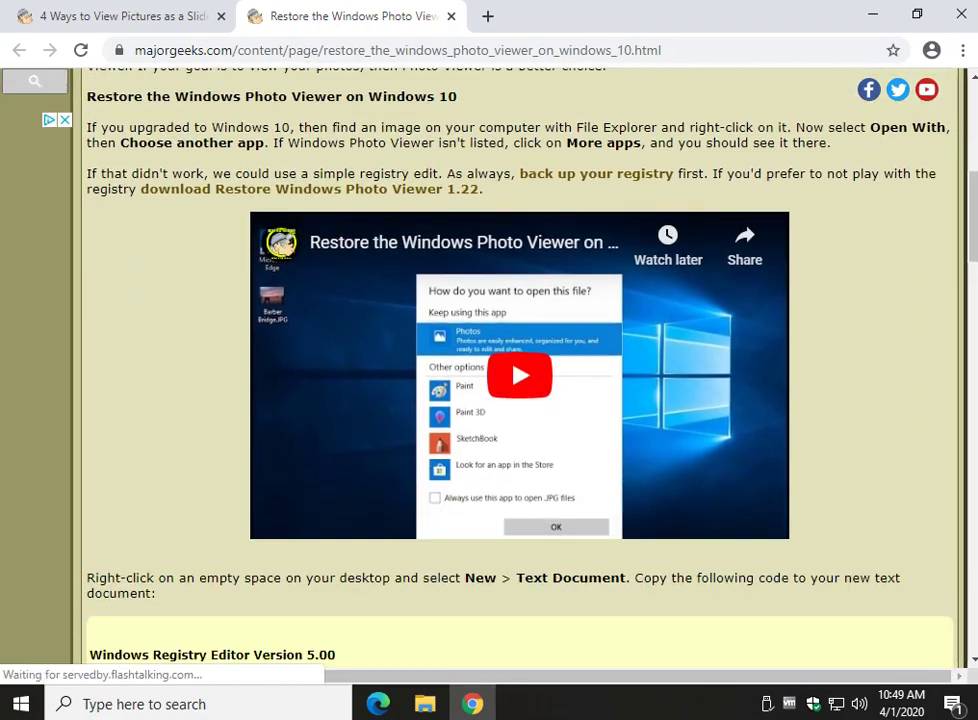
scroll(461, 419, "down", 3)
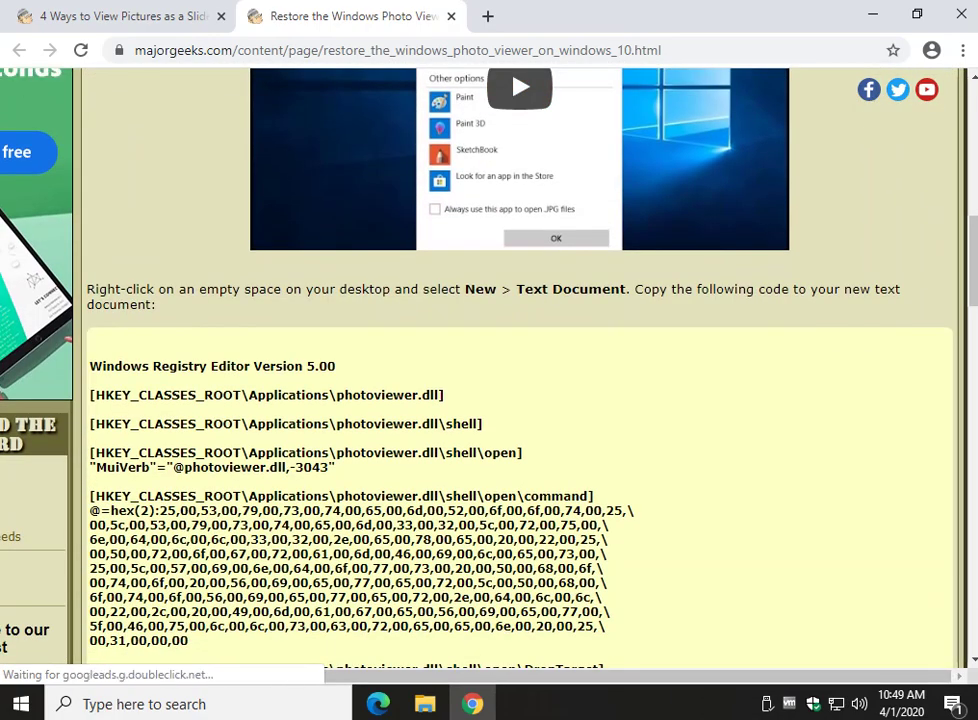
scroll(461, 419, "down", 5)
scroll(461, 419, "down", 4)
scroll(461, 419, "down", 6)
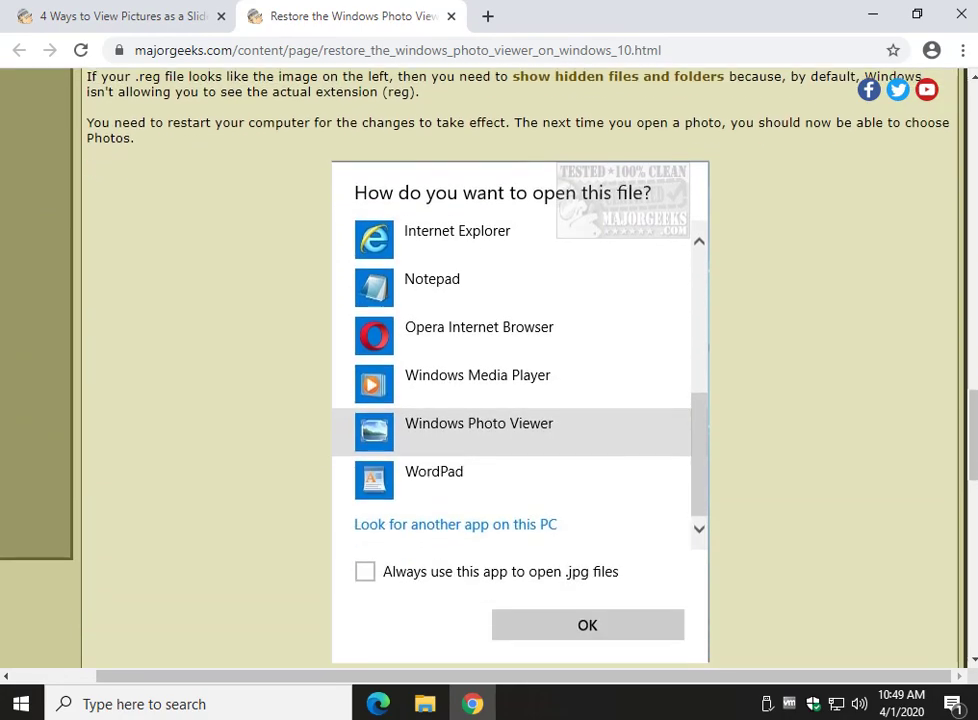
scroll(461, 419, "up", 15)
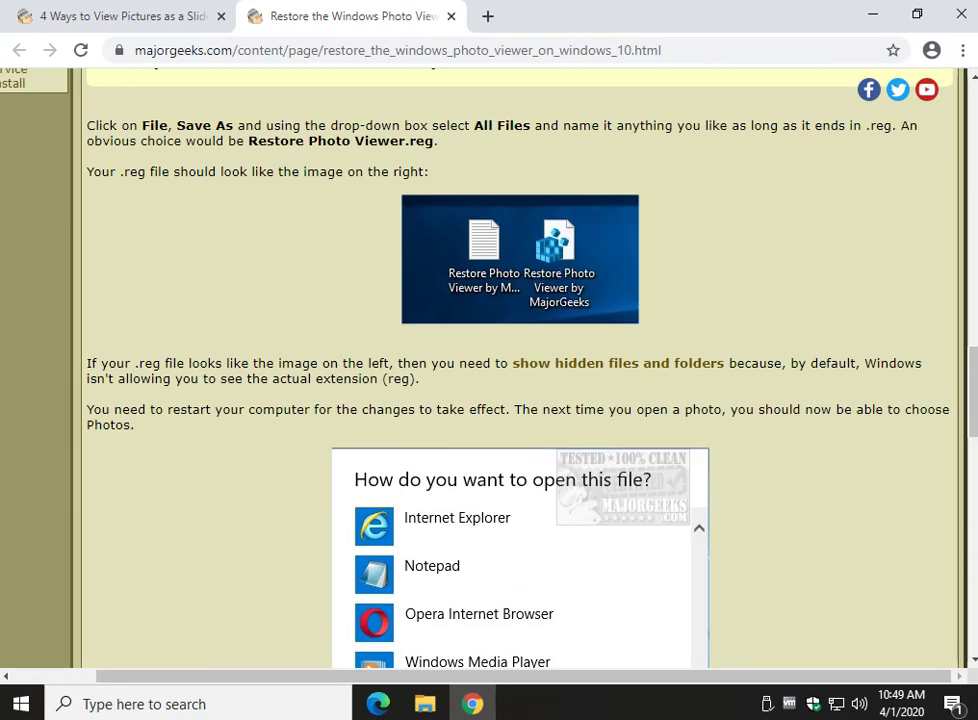
scroll(461, 419, "up", 1)
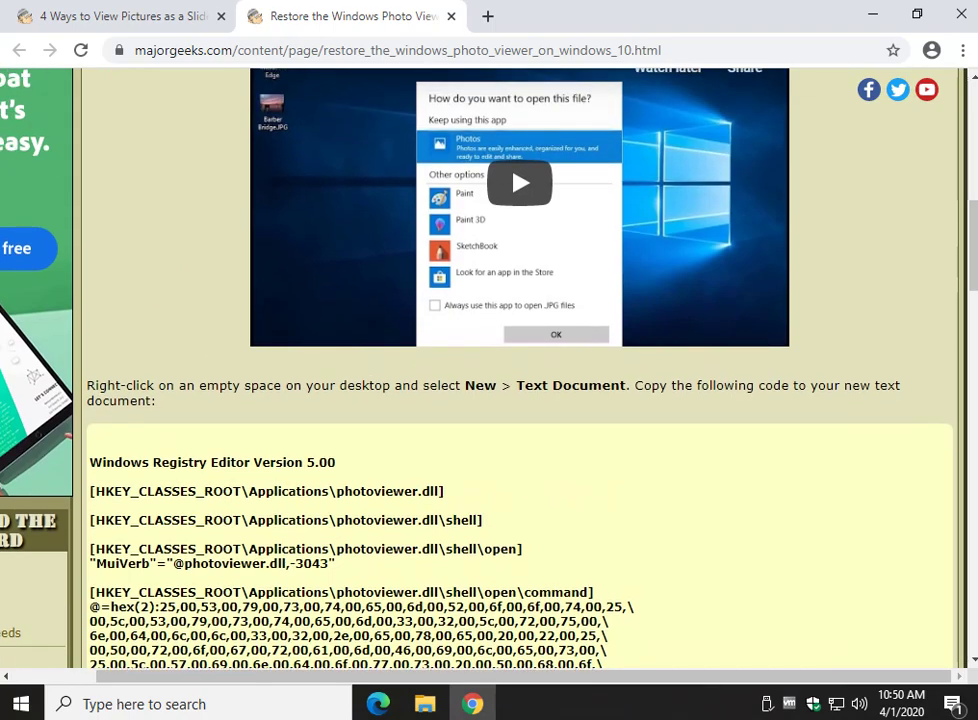
Highlight the guide's registry edit and download paragraph and its registry code, and clear the selections.
scroll(461, 419, "up", 4)
left_click_drag(88, 305, 445, 320)
left_click(88, 318)
scroll(88, 318, "down", 6)
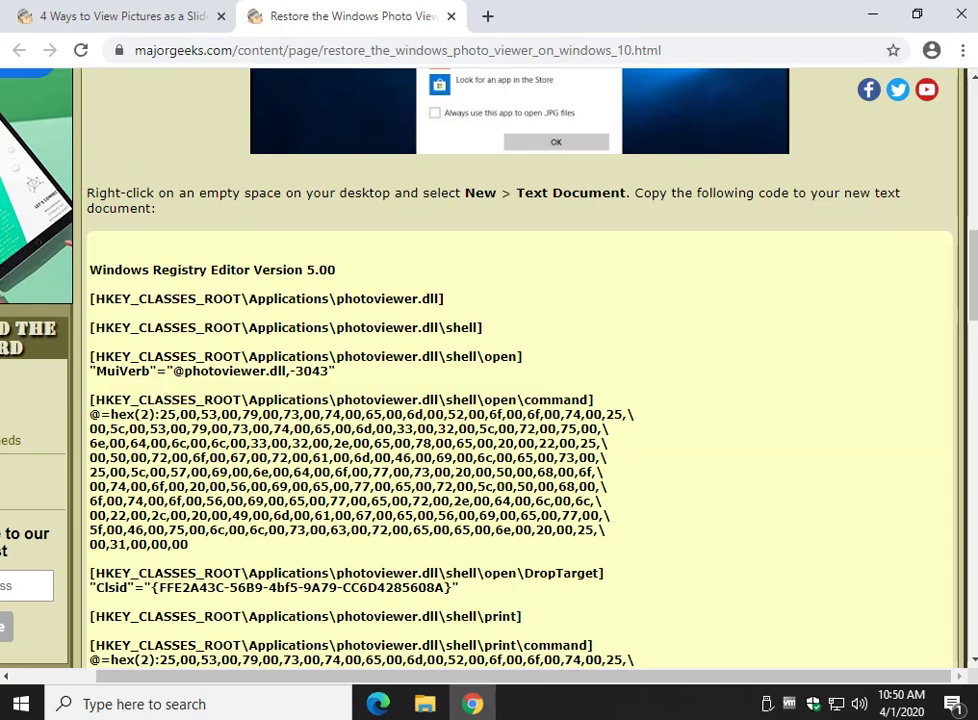
left_click_drag(70, 195, 88, 668)
scroll(519, 400, "up", 6)
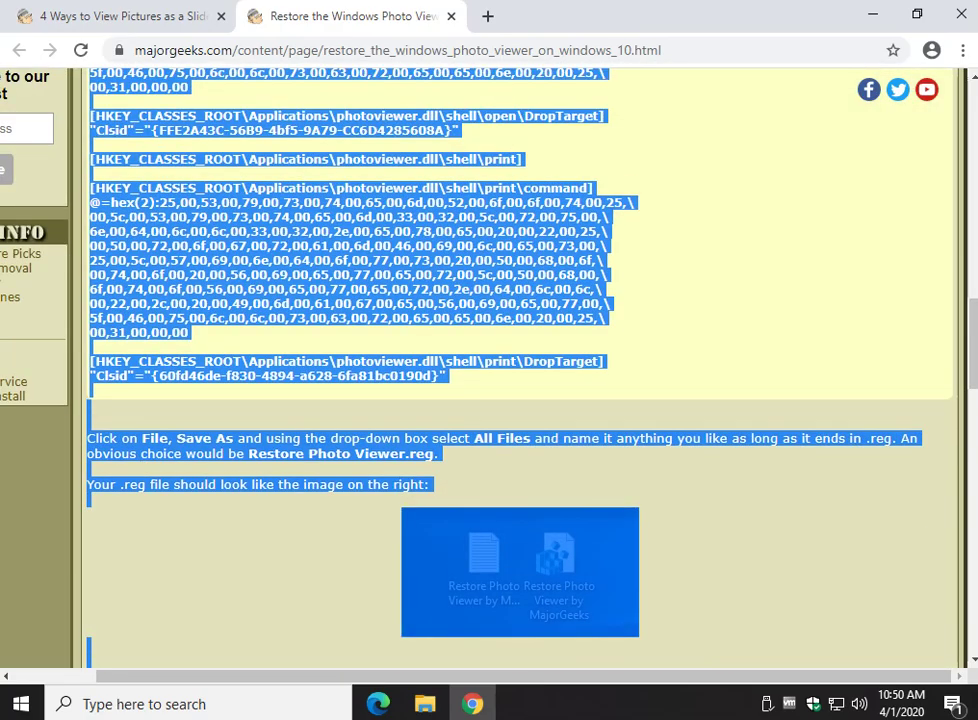
left_click(519, 400)
scroll(519, 400, "up", 10)
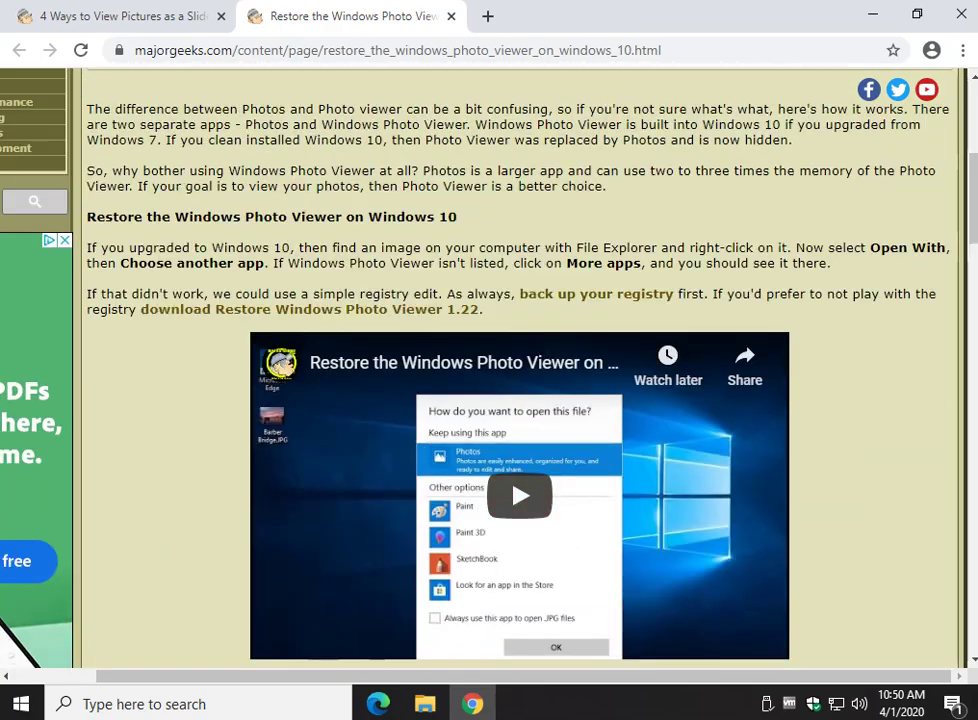
Close the restore guide and review the article's Windows Photo Viewer, Photos app and File Explorer slide show sections.
key("ctrl+w")
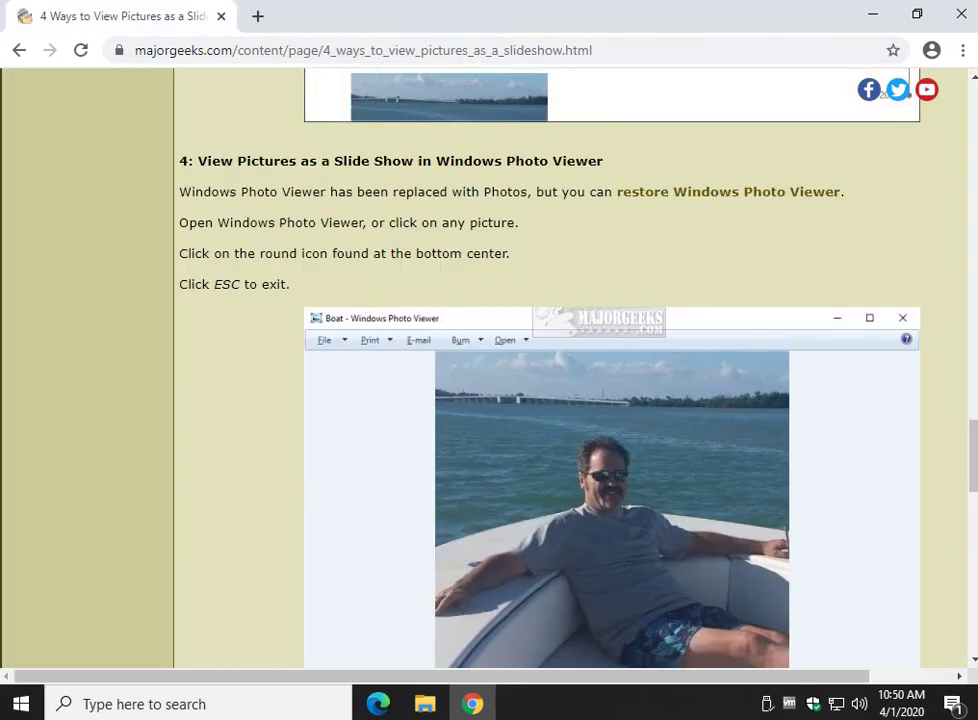
scroll(570, 400, "down", 1)
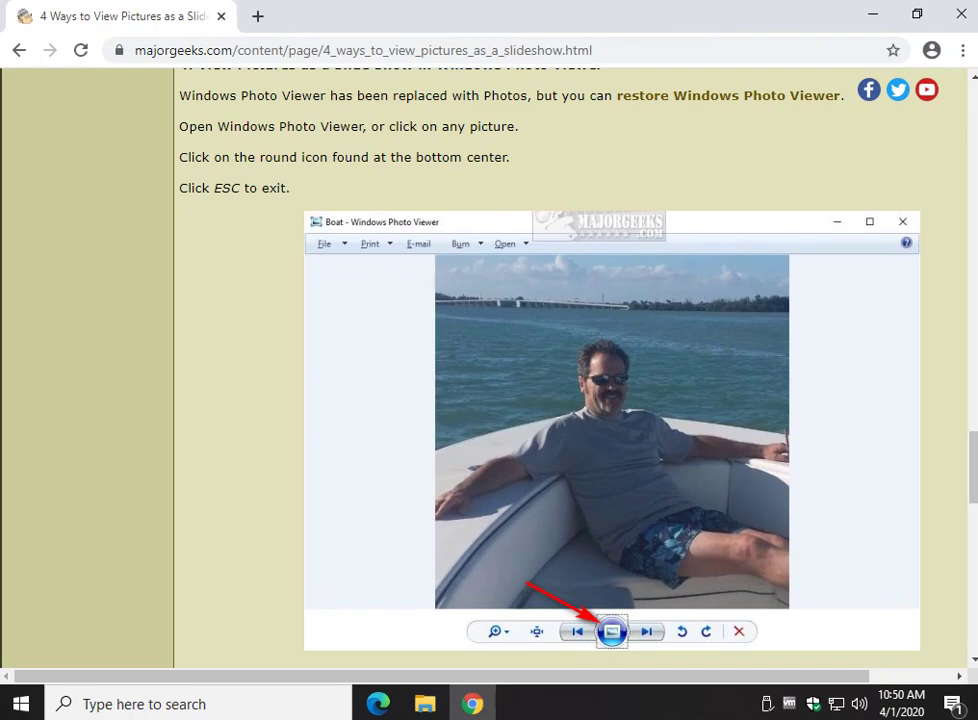
scroll(570, 370, "up", 1)
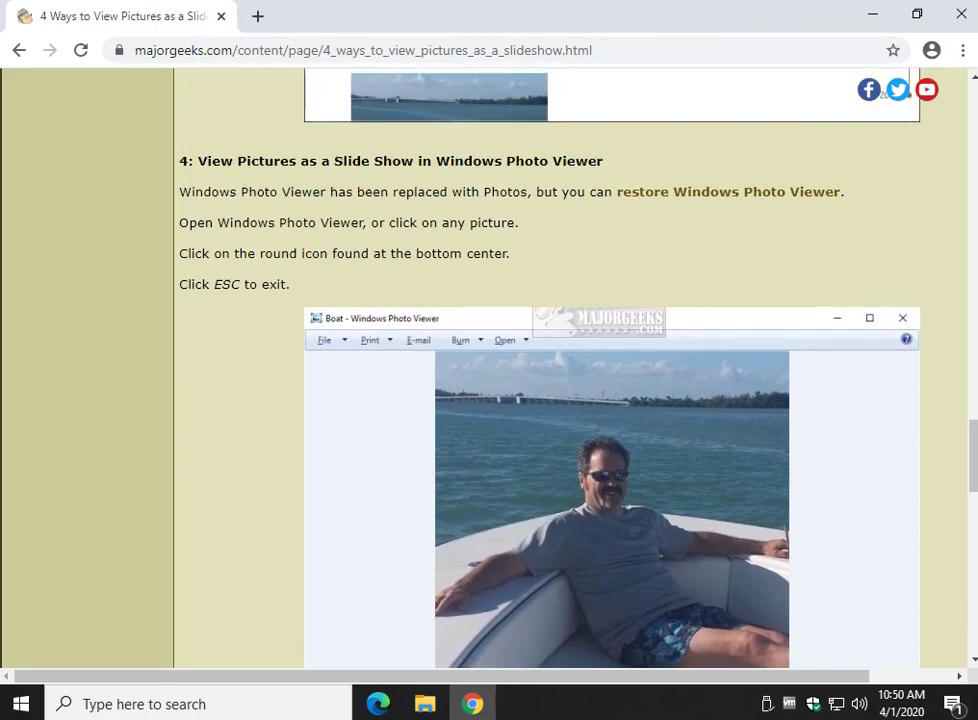
scroll(570, 370, "up", 3)
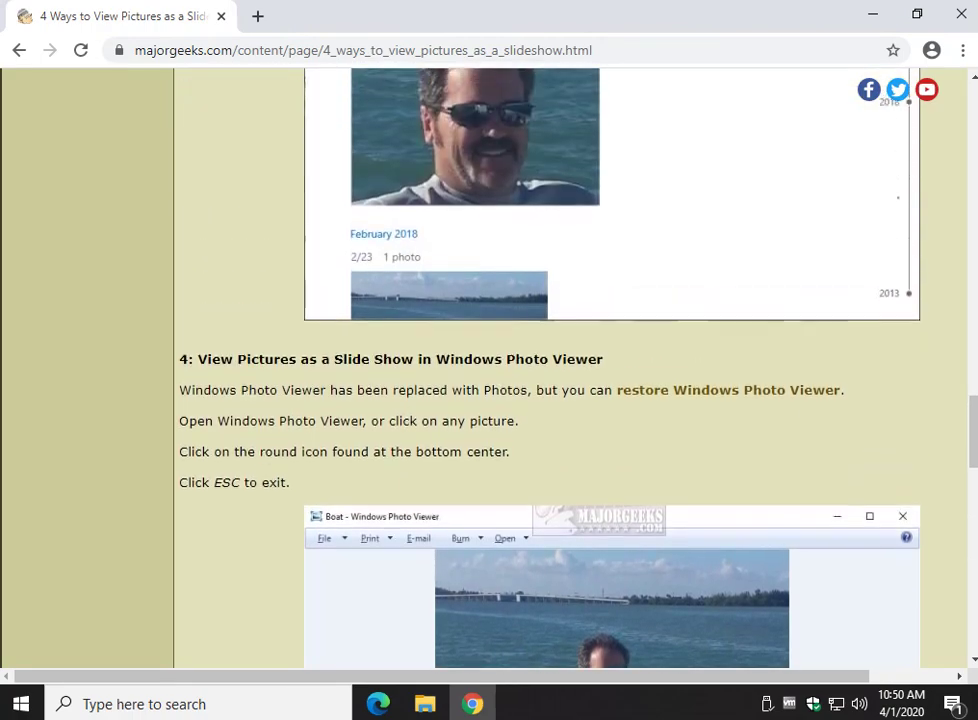
scroll(570, 370, "up", 4)
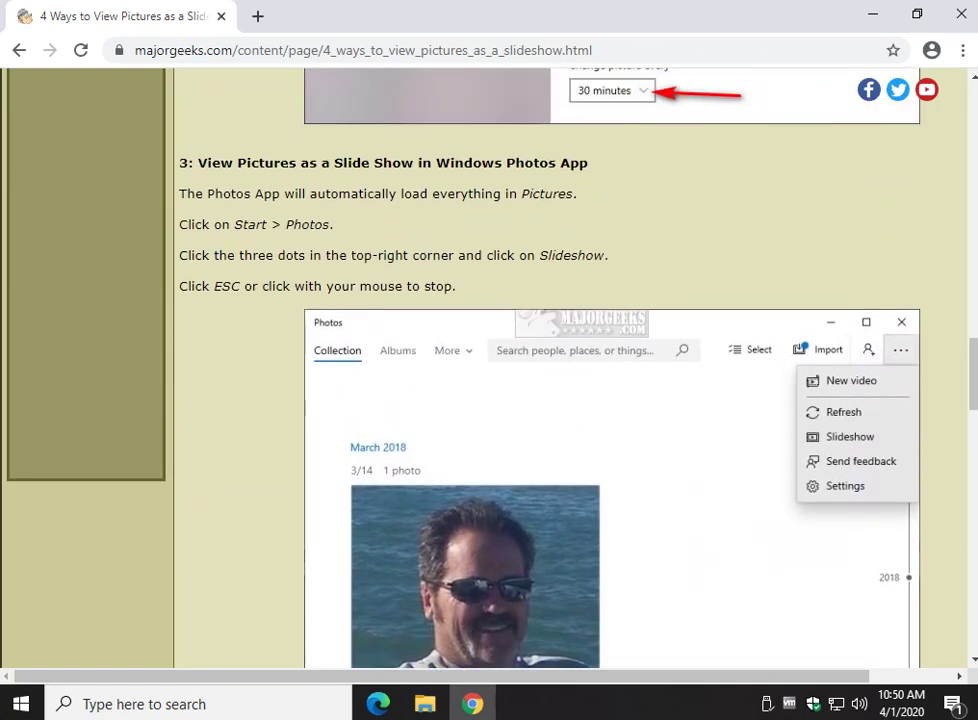
scroll(570, 370, "down", 1)
scroll(570, 370, "up", 8)
scroll(570, 370, "down", 2)
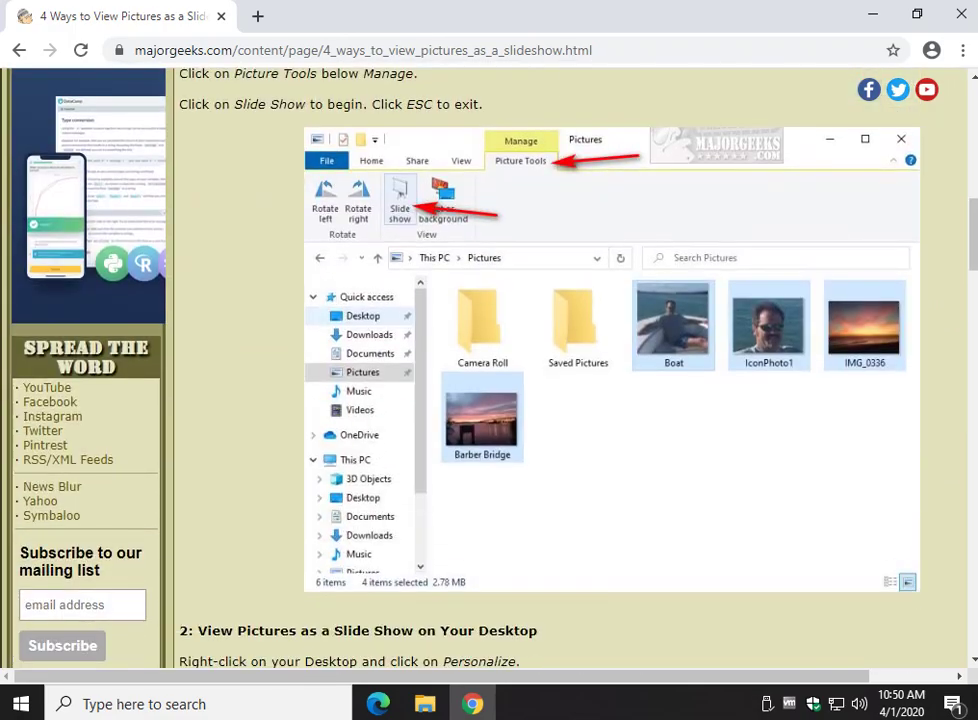